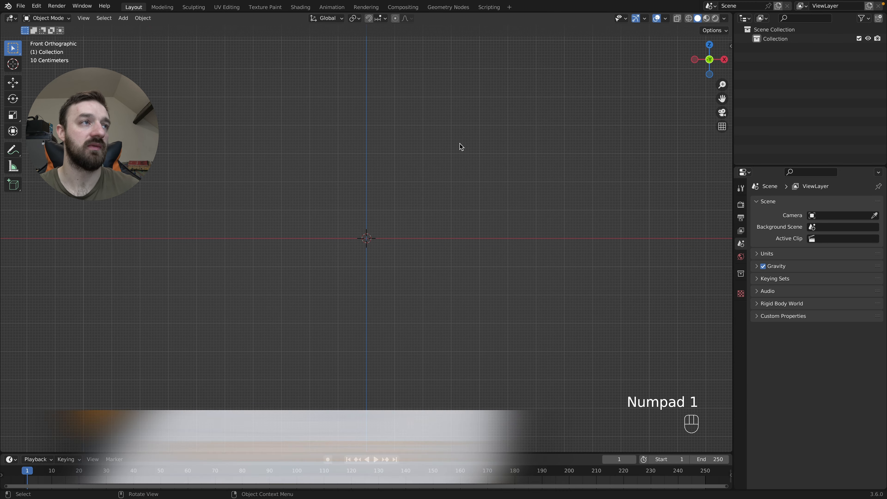
# Add the paperclip picture to the scene as a reference image.
pyautogui.hotkey('shift', 'a')
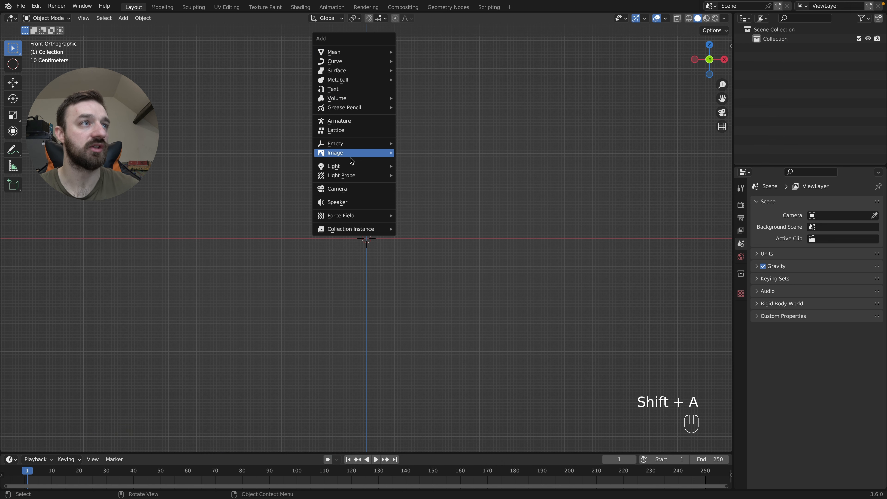
pyautogui.moveTo(352, 154)
pyautogui.click(414, 154)
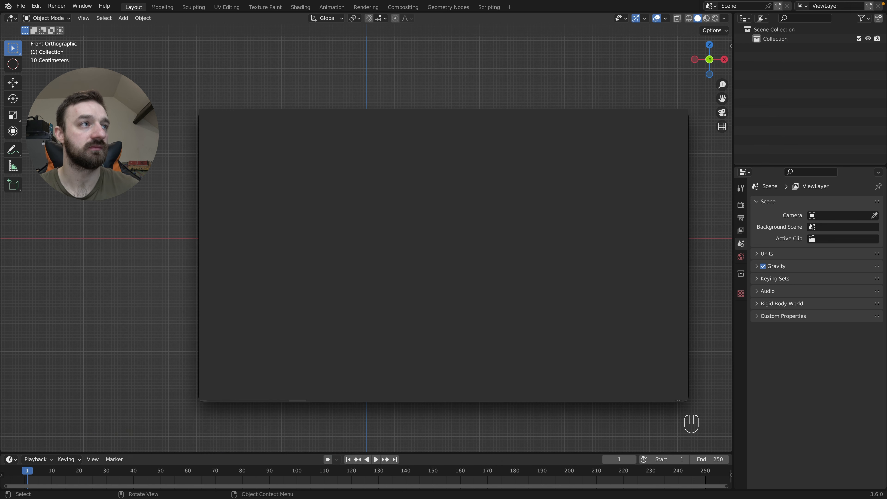
pyautogui.click(665, 390)
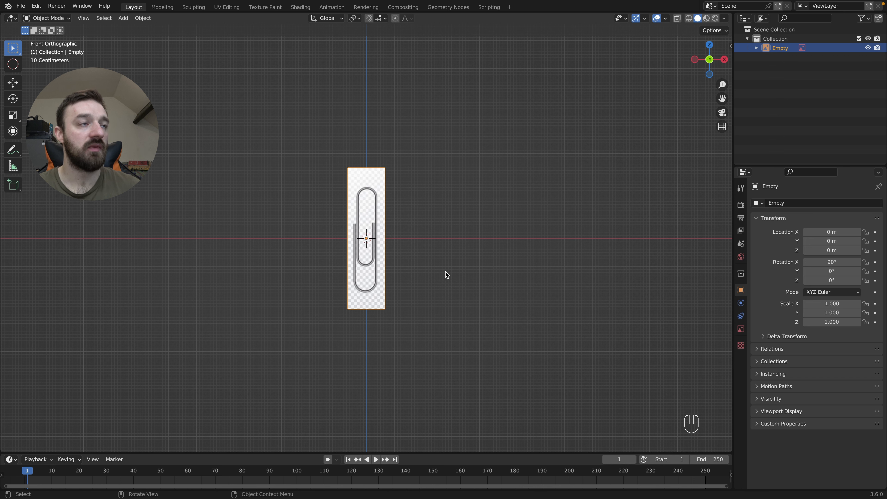
# Show the selectability toggles in the outliner and make the reference image unselectable.
pyautogui.click(863, 18)
pyautogui.click(801, 48)
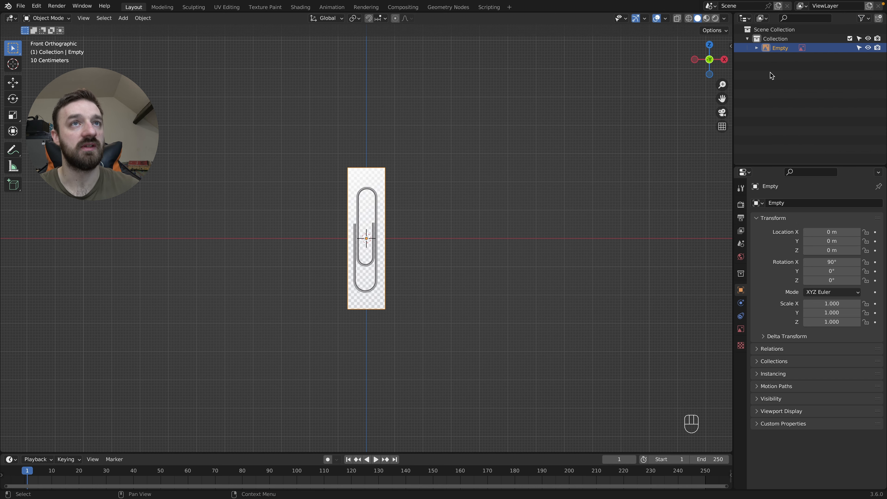
pyautogui.click(859, 48)
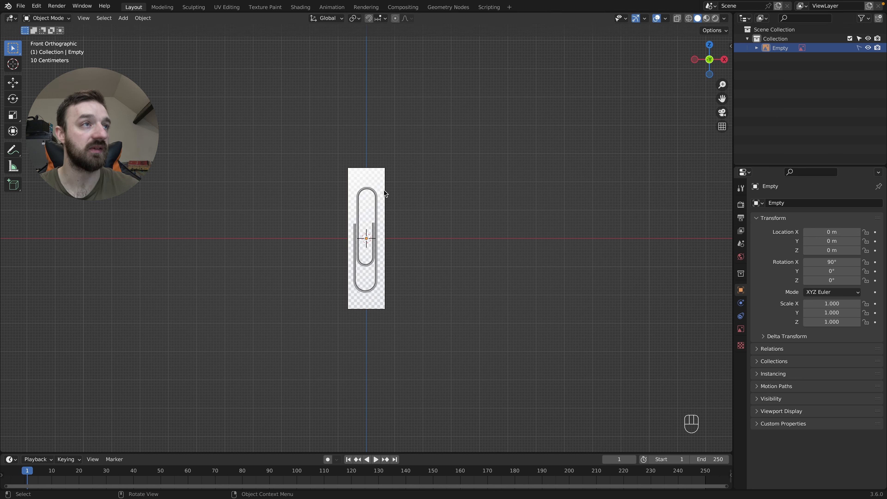
# Add a mesh cylinder at the origin and scale it down uniformly to about 0.059.
pyautogui.keyDown('super'); pyautogui.scroll(9, 378, 244); pyautogui.keyUp('super')
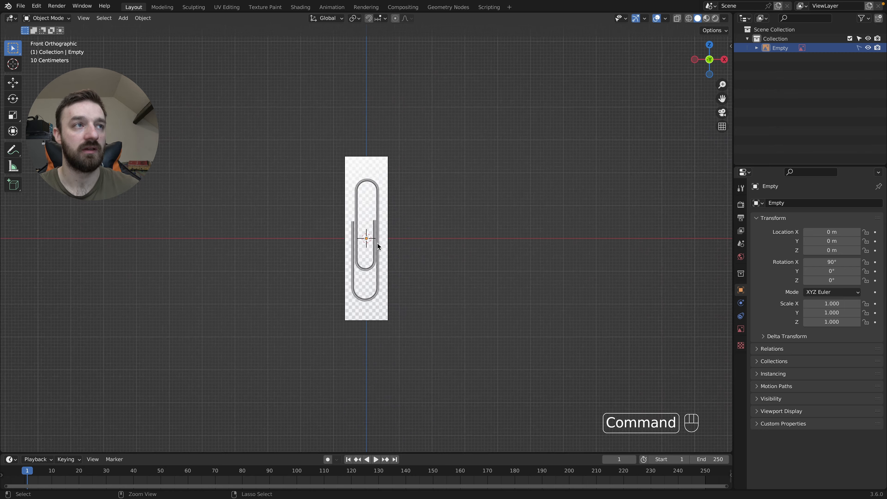
pyautogui.keyDown('super'); pyautogui.scroll(2, 377, 244); pyautogui.keyUp('super')
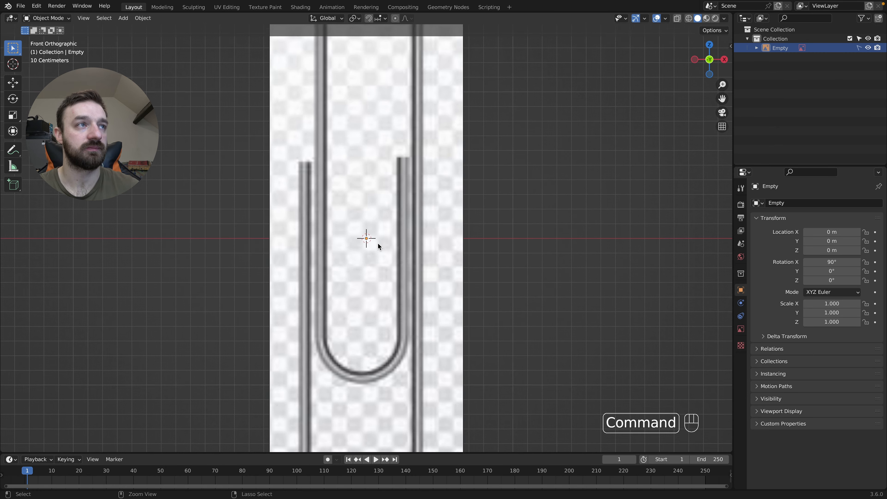
pyautogui.hotkey('shift', 'a')
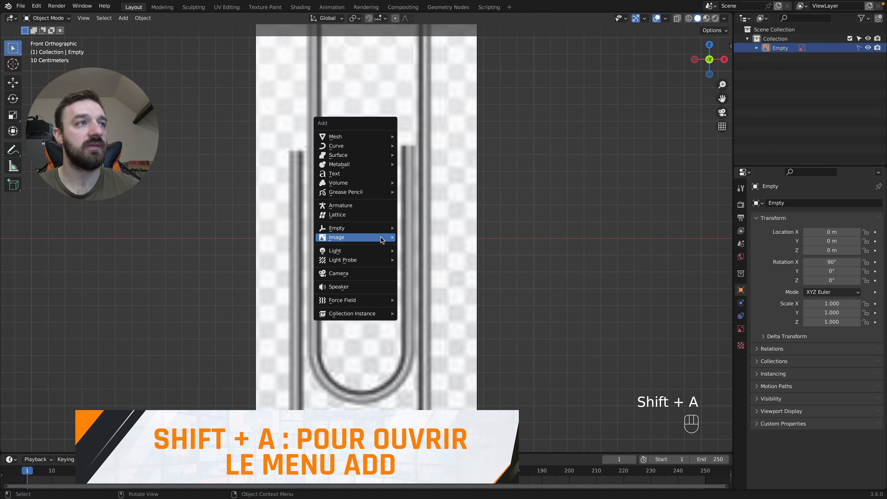
pyautogui.moveTo(340, 139)
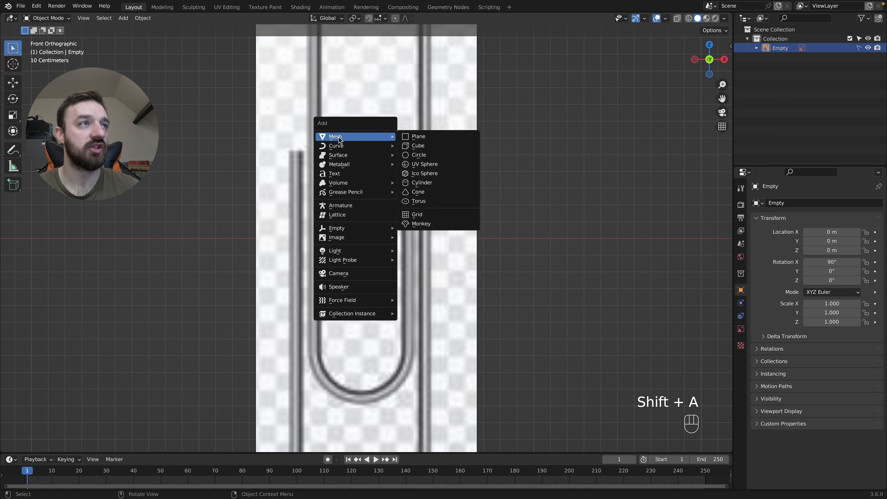
pyautogui.click(430, 183)
pyautogui.press('s')
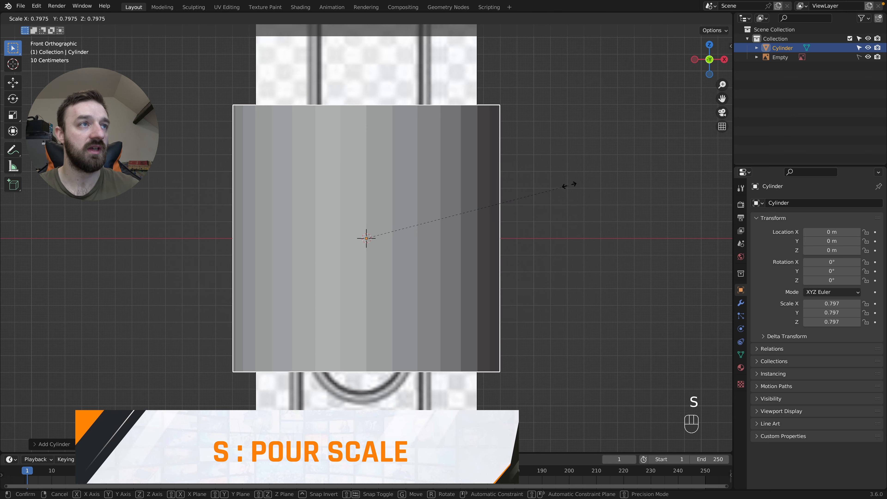
pyautogui.click(381, 232)
# Move the cylinder along X to about 0.27 m onto the inner wire end and scale it to about 0.044 to match the wire's thickness.
pyautogui.press('g')
pyautogui.press('x')
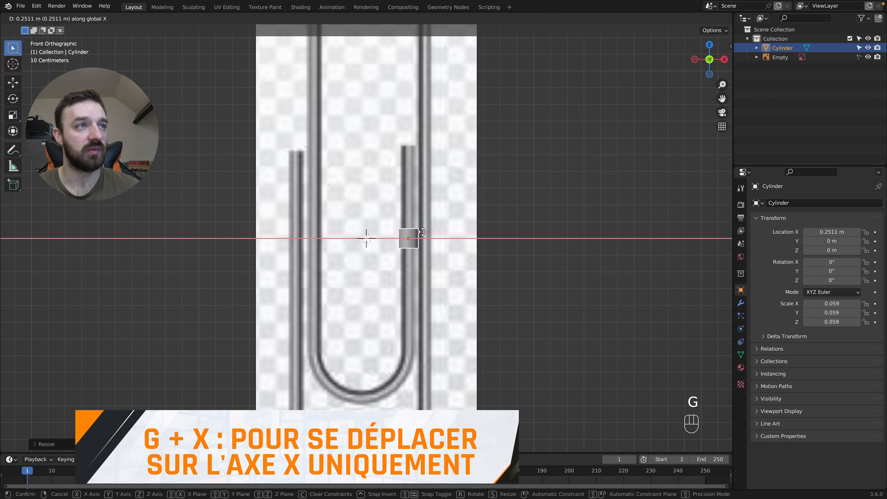
pyautogui.click(422, 234)
pyautogui.press('s')
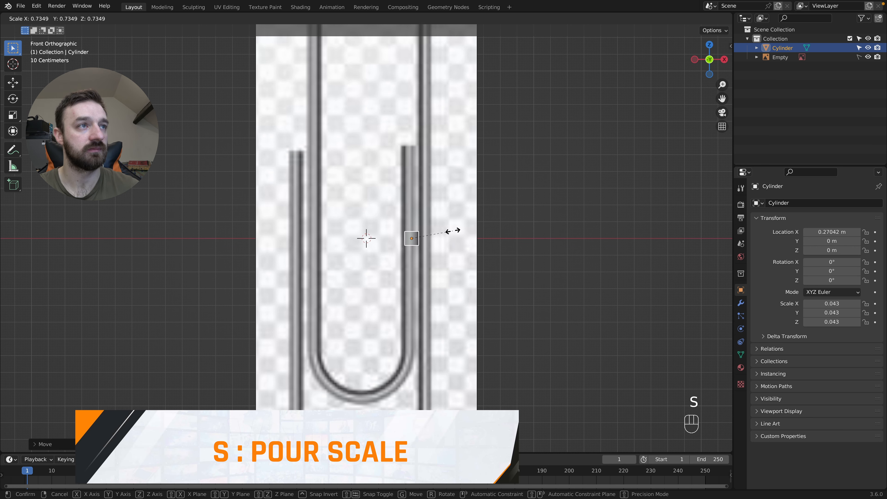
pyautogui.click(453, 230)
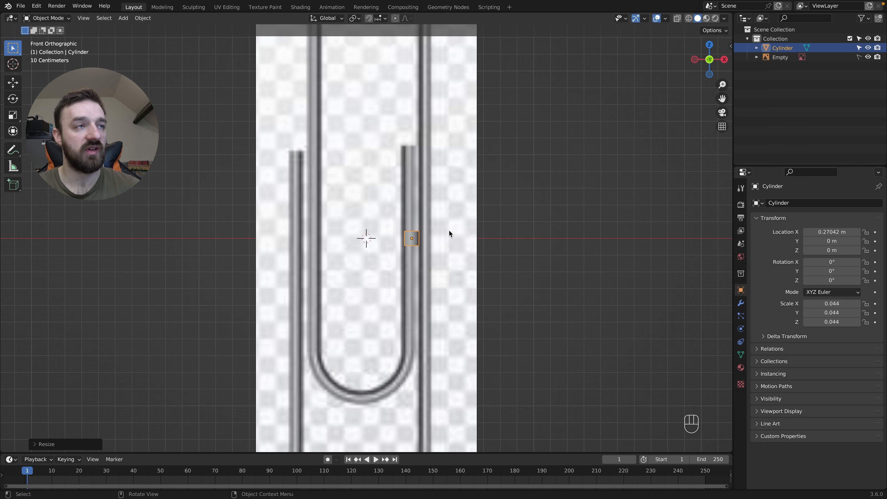
# In wireframe Edit Mode, raise the cylinder's top vertices about 0.5 m along Z to the inner wire's upper end.
pyautogui.press('Tab')
pyautogui.press('z')
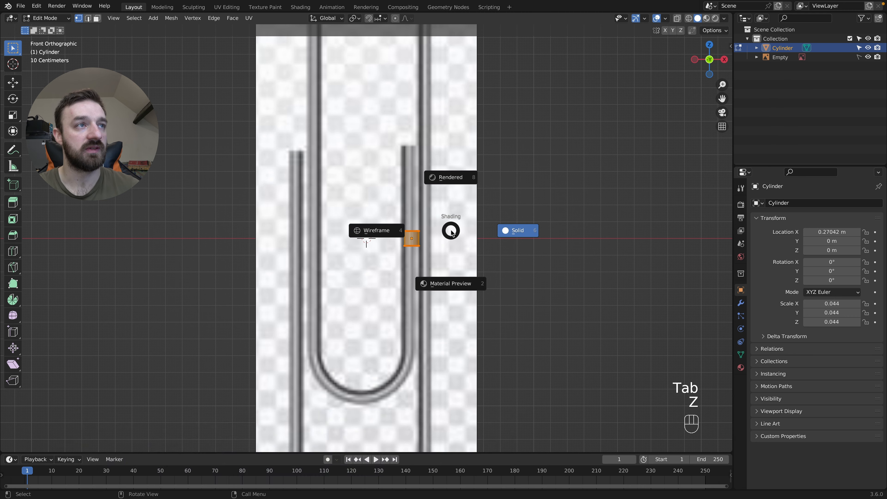
pyautogui.click(388, 220)
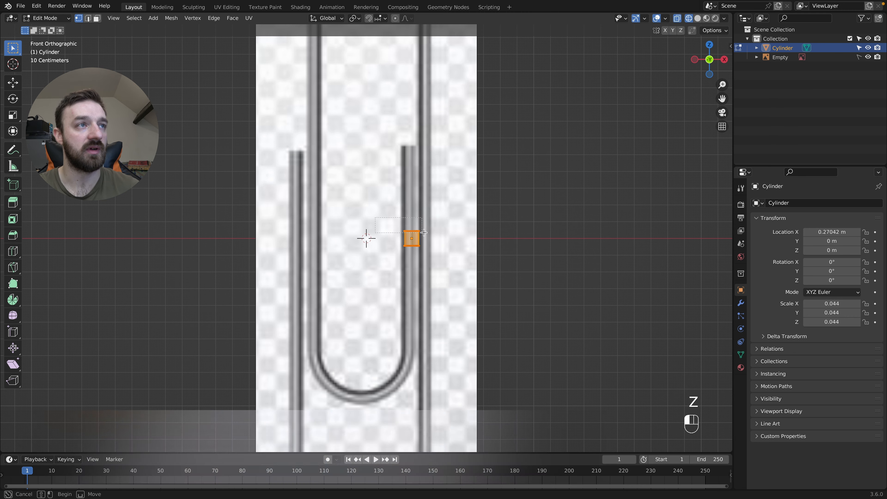
pyautogui.moveTo(406, 222); pyautogui.dragTo(345, 222, button='middle')
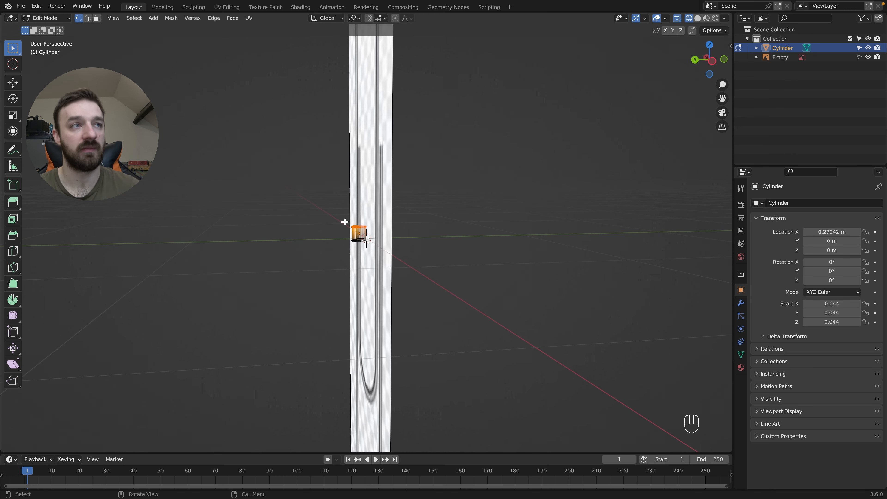
pyautogui.press('KP_1')
pyautogui.press('g')
pyautogui.press('z')
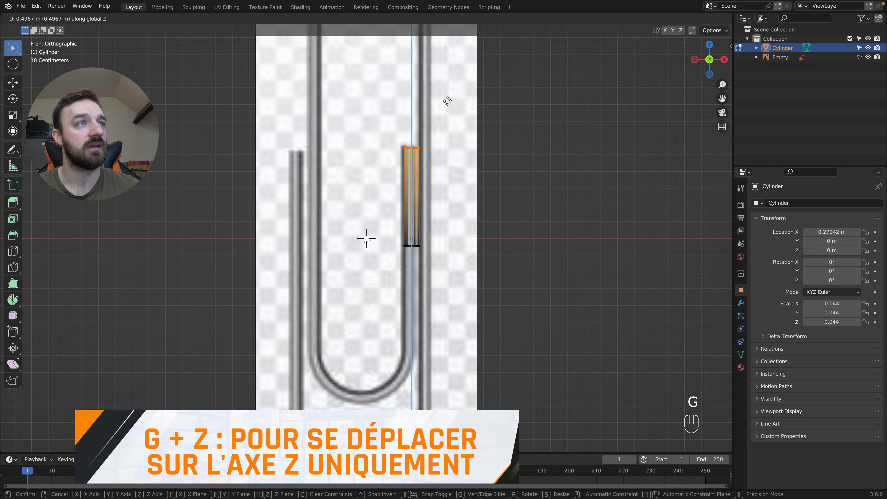
pyautogui.click(447, 97)
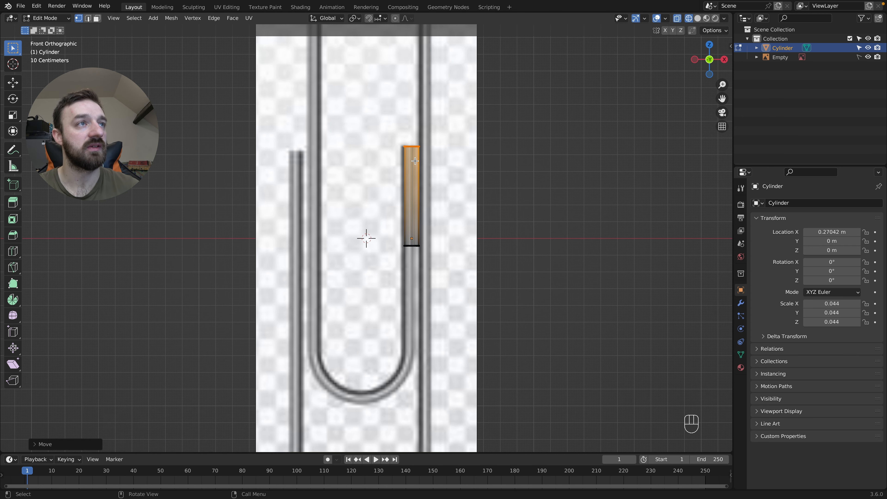
# Lower the cylinder's bottom vertices along Z to where the inner wire's lower bend begins.
pyautogui.keyDown('alt'); pyautogui.click(449, 246); pyautogui.keyUp('alt')
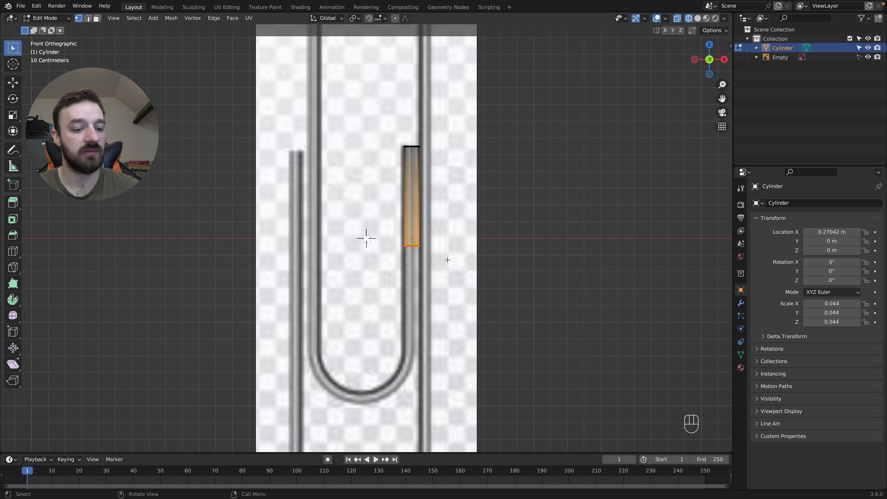
pyautogui.press('g')
pyautogui.press('z')
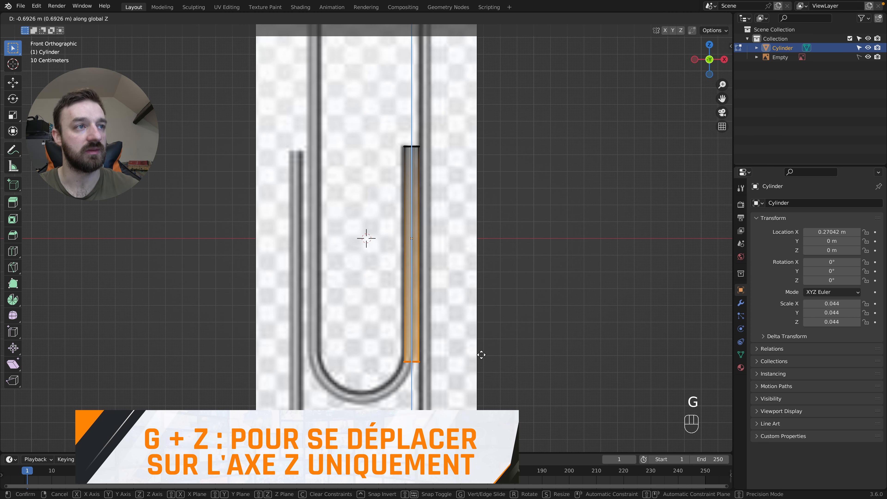
pyautogui.click(482, 348)
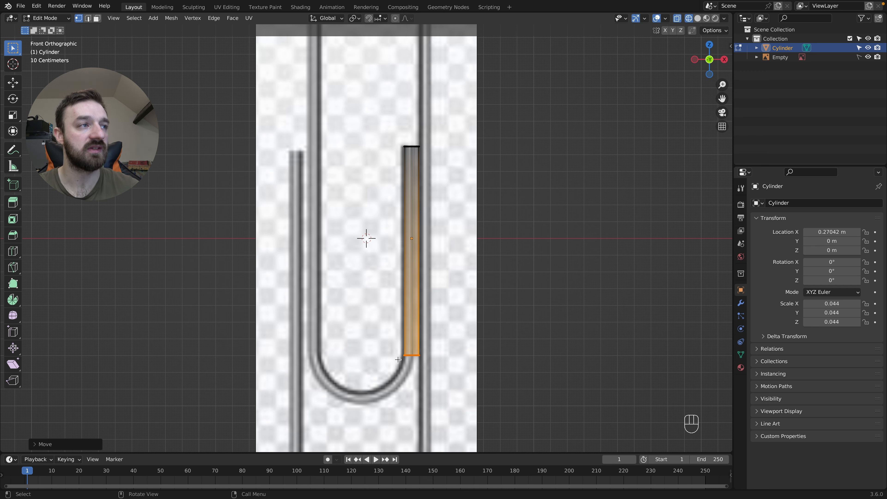
# Spin the cylinder's bottom end around the Y axis with 12 steps to start the lower bend.
pyautogui.click(13, 303)
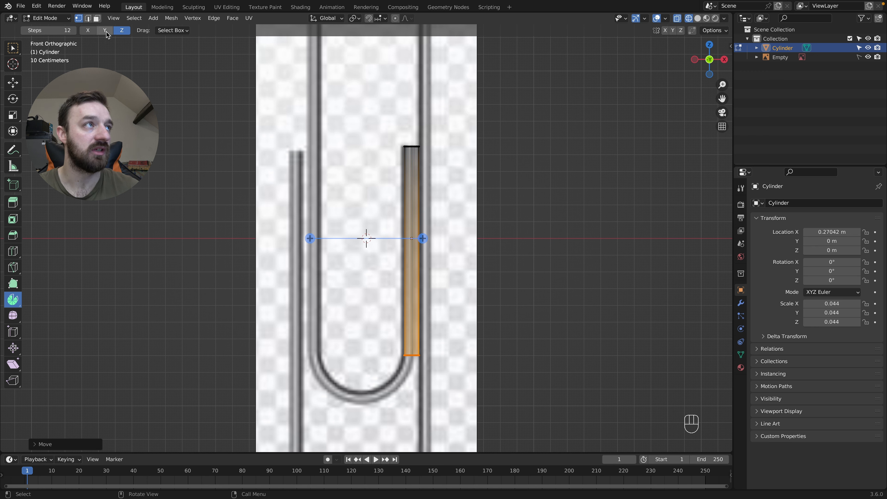
pyautogui.click(89, 31)
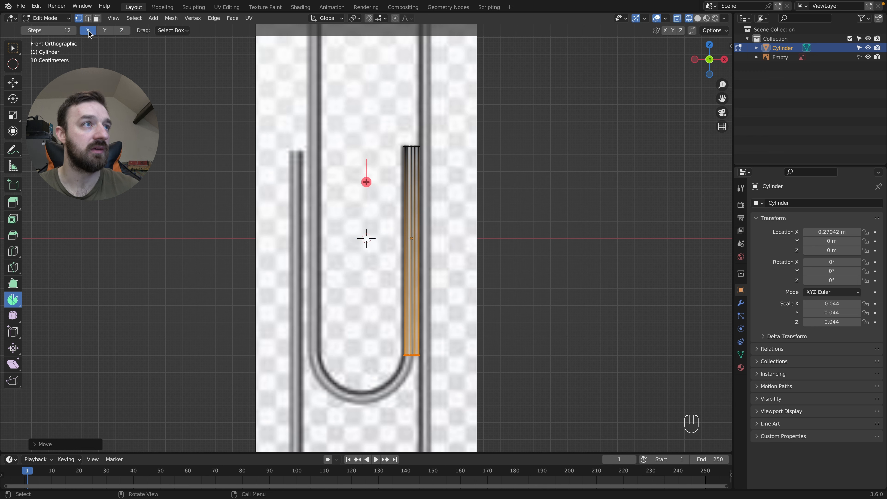
pyautogui.click(106, 32)
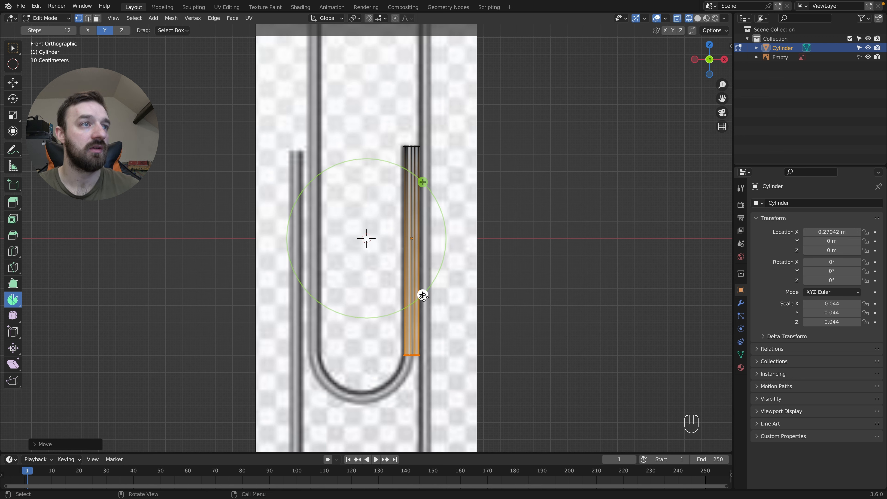
pyautogui.moveTo(422, 294); pyautogui.dragTo(305, 238)
pyautogui.moveTo(305, 238); pyautogui.dragTo(306, 238, button='middle')
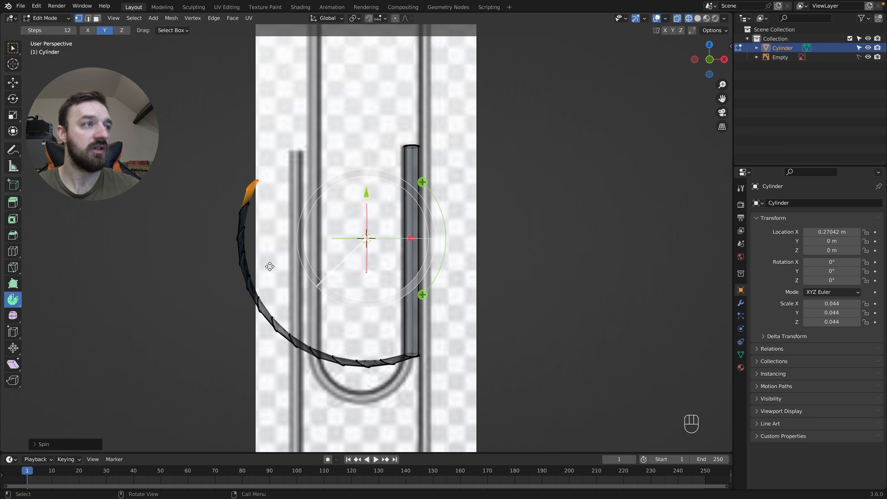
# Set the spin angle to 180° and return to the front view.
pyautogui.click(55, 446)
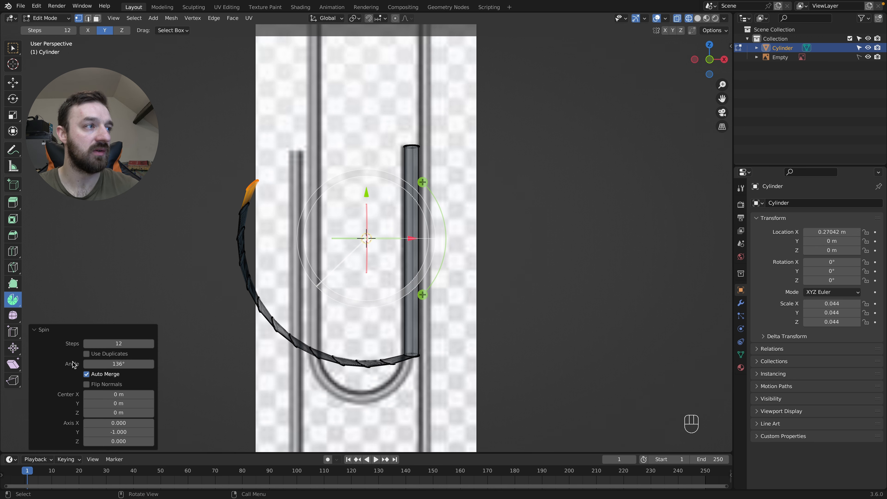
pyautogui.click(112, 365)
pyautogui.write('180')
pyautogui.press('Return')
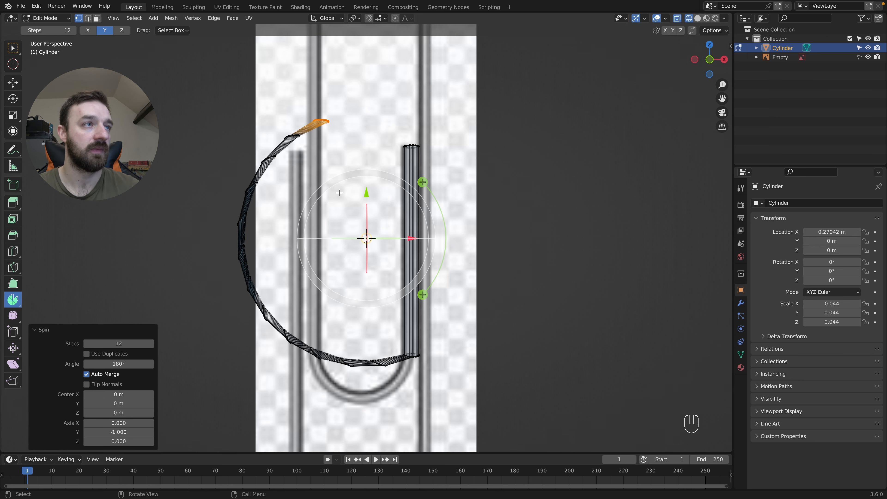
pyautogui.press('KP_1')
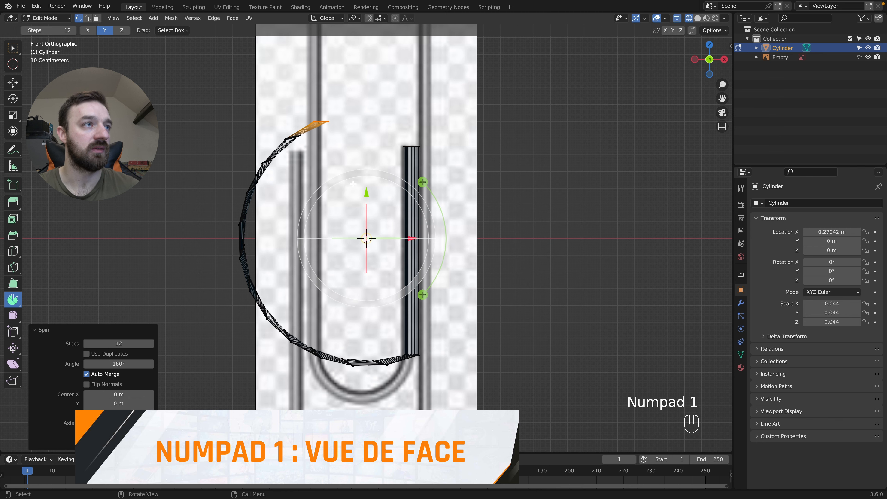
# Fit the spin to the reference bend by setting its center to about -0.019 m in X and -0.704 m in Z.
pyautogui.moveTo(366, 192); pyautogui.dragTo(365, 208)
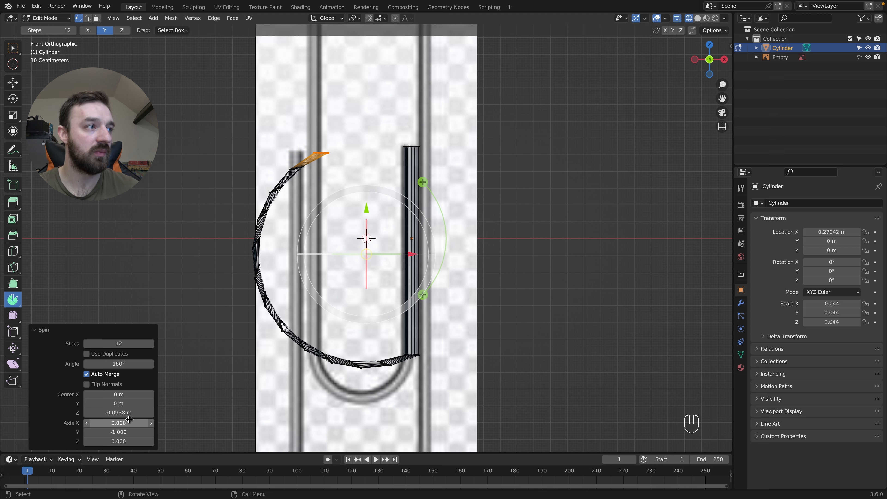
pyautogui.moveTo(131, 412); pyautogui.dragTo(35, 413)
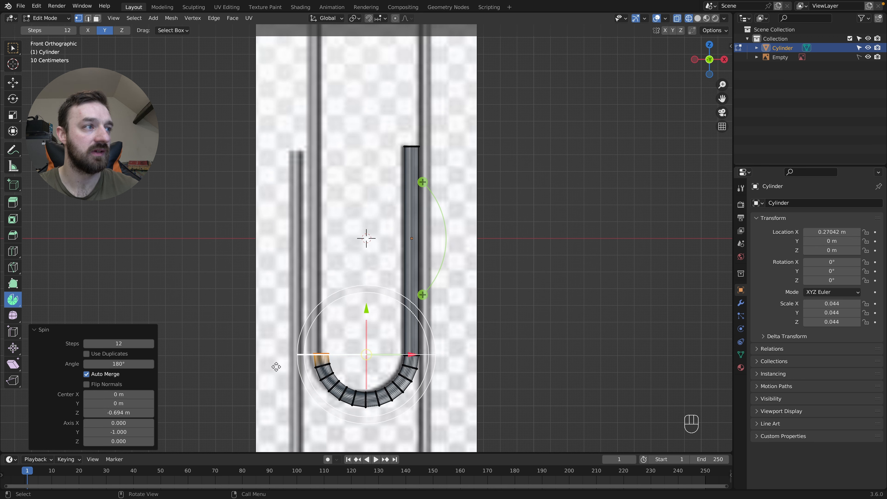
pyautogui.click(88, 413)
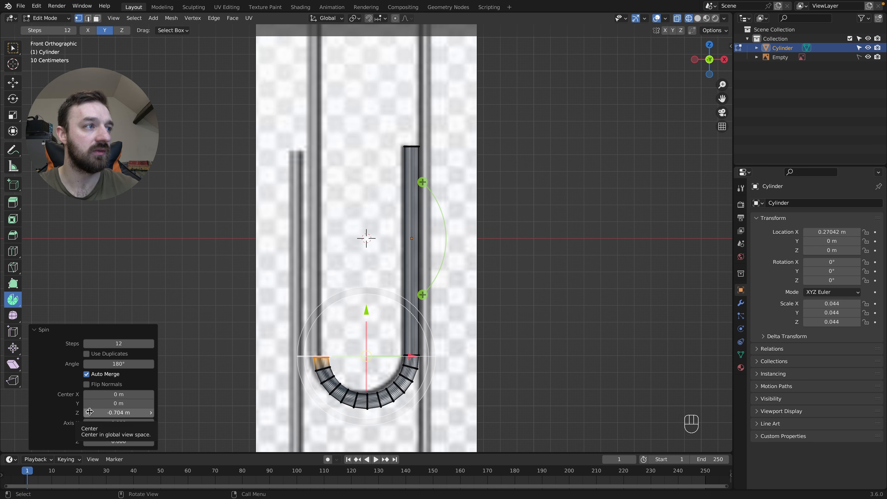
pyautogui.click(152, 413)
pyautogui.click(87, 412)
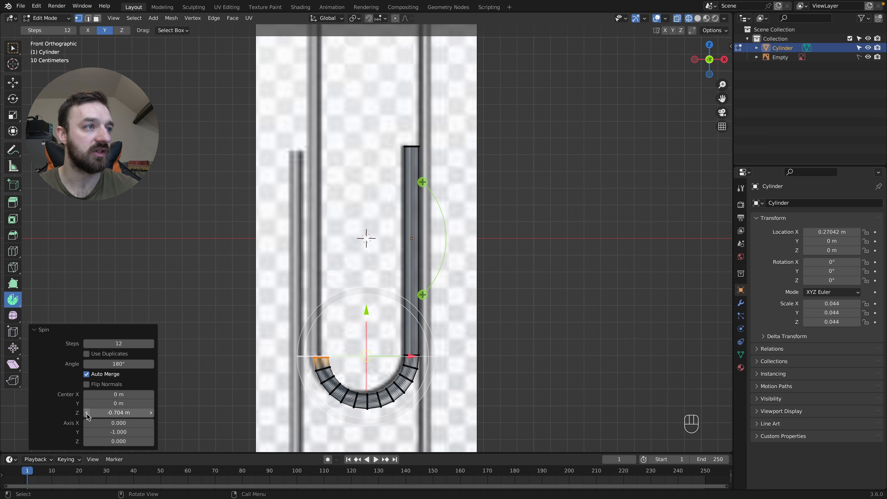
pyautogui.moveTo(412, 356); pyautogui.dragTo(407, 356)
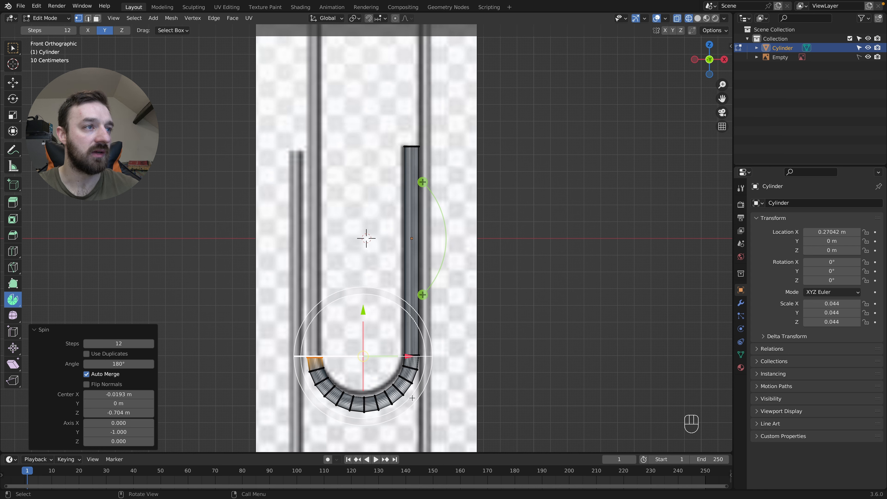
# Extrude the open end of the bend about 1.58 m upward along the reference wire.
pyautogui.press('e')
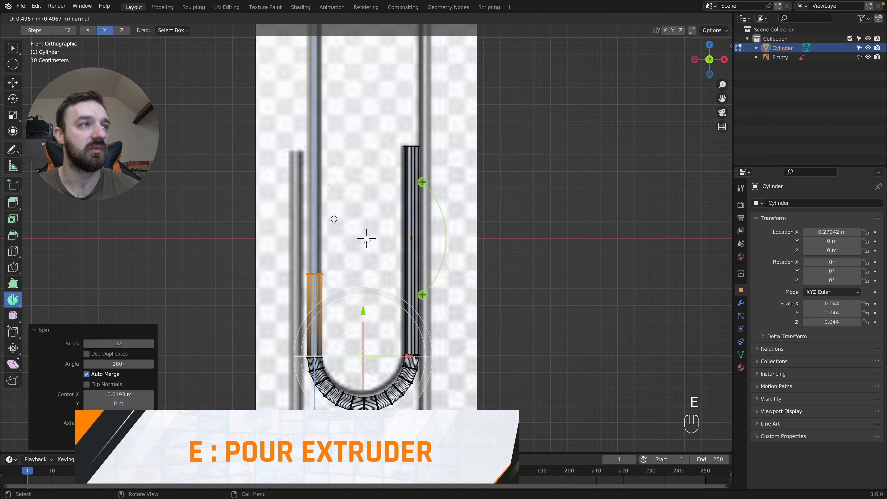
pyautogui.click(342, 72)
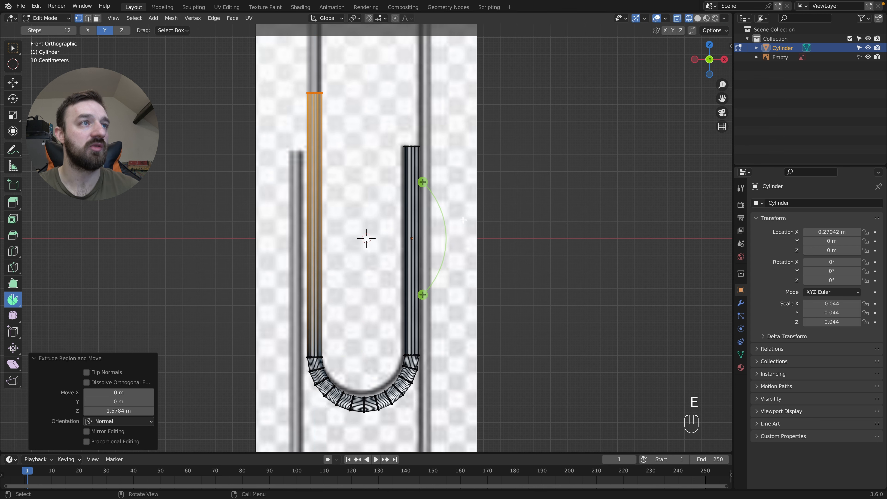
# Move the extruded wire end further up along Z to where the reference's upper bend begins.
pyautogui.keyDown('shift'); pyautogui.scroll(6, 401, 135); pyautogui.keyUp('shift')
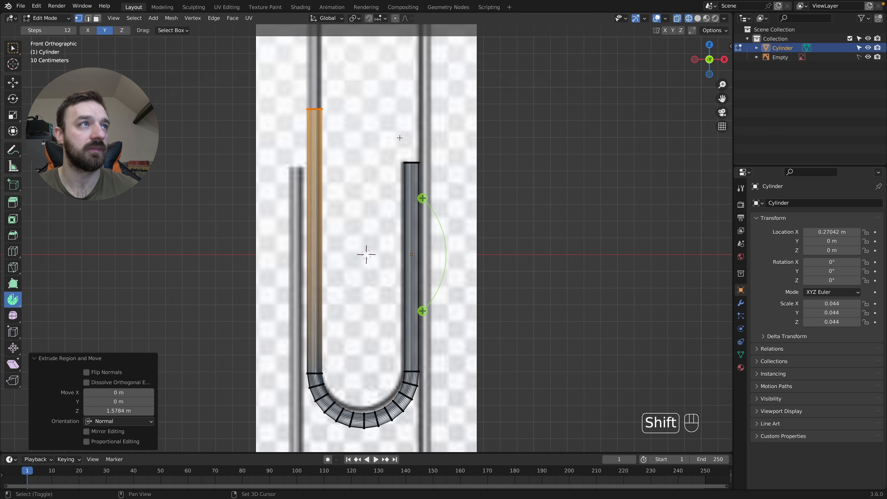
pyautogui.press('g')
pyautogui.press('z')
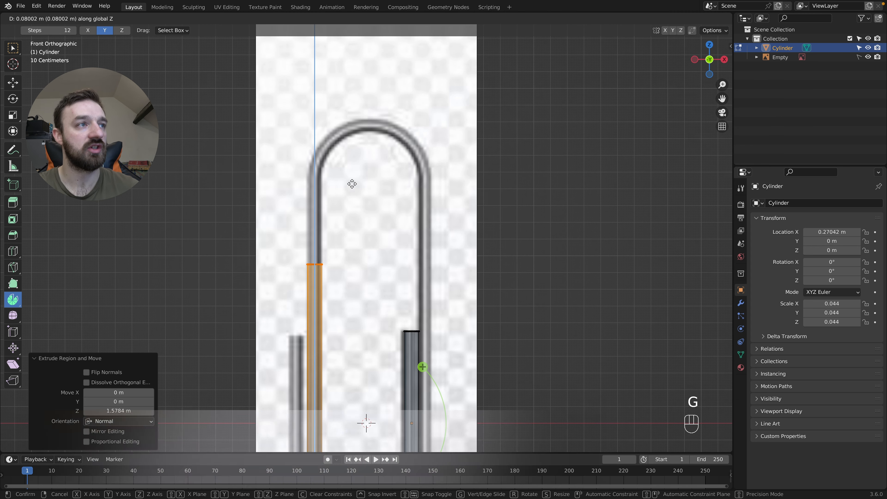
pyautogui.click(352, 116)
# Spin the raised wire end around the Y axis with 12 steps and an angle of 180°.
pyautogui.moveTo(422, 367); pyautogui.dragTo(450, 422)
pyautogui.doubleClick(118, 364)
pyautogui.write('180')
pyautogui.press('Return')
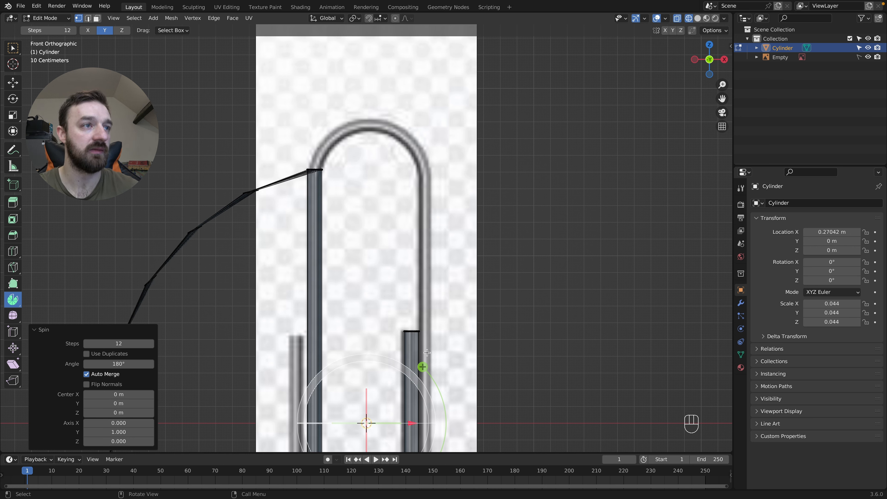
# Fit the upper bend to the reference with spin center X 0.0304 m and Z 1.51 m, and reverse its Y axis to -1.
pyautogui.keyDown('shift'); pyautogui.moveTo(376, 429); pyautogui.dragTo(376, 391, button='middle'); pyautogui.keyUp('shift')
pyautogui.moveTo(368, 411); pyautogui.dragTo(372, 181)
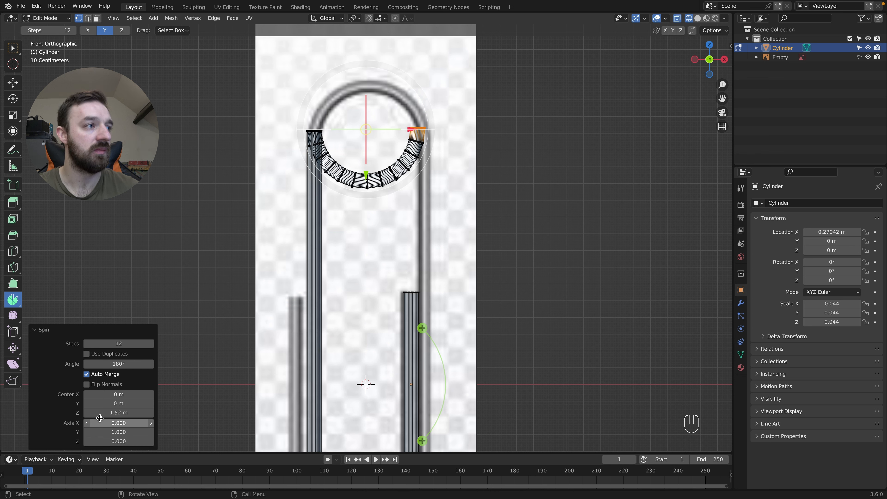
pyautogui.click(86, 412)
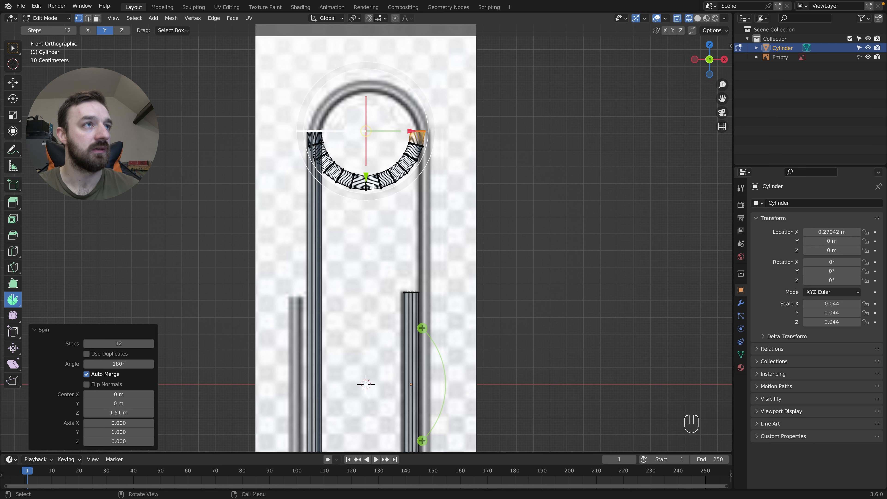
pyautogui.moveTo(410, 130); pyautogui.dragTo(417, 130)
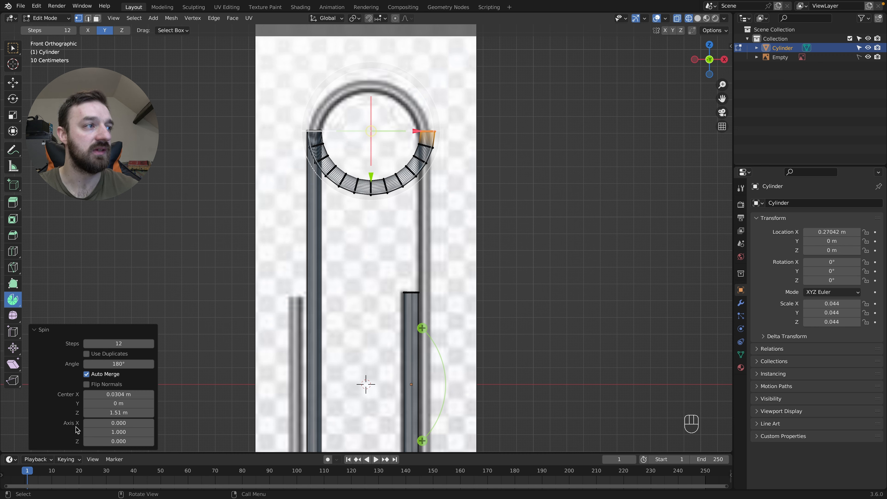
pyautogui.press('-')
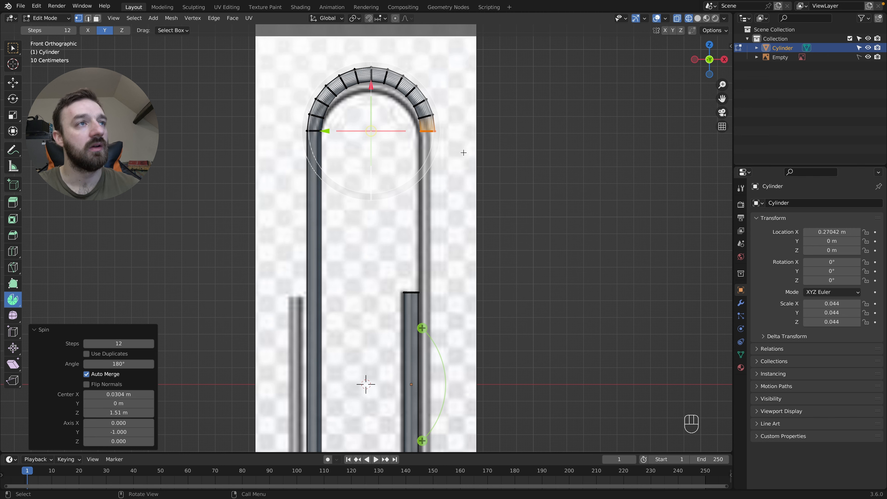
# Extrude the upper bend's open end about 1.93 m downward, and move it about 1.11 m further down along Z to the outer lower bend.
pyautogui.press('e')
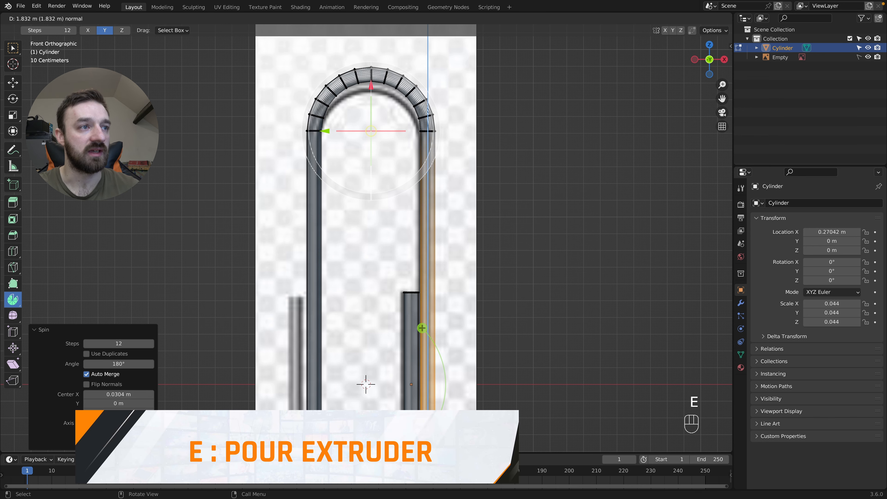
pyautogui.click(439, 28)
pyautogui.keyDown('shift'); pyautogui.scroll(-13, 477, 67); pyautogui.keyUp('shift')
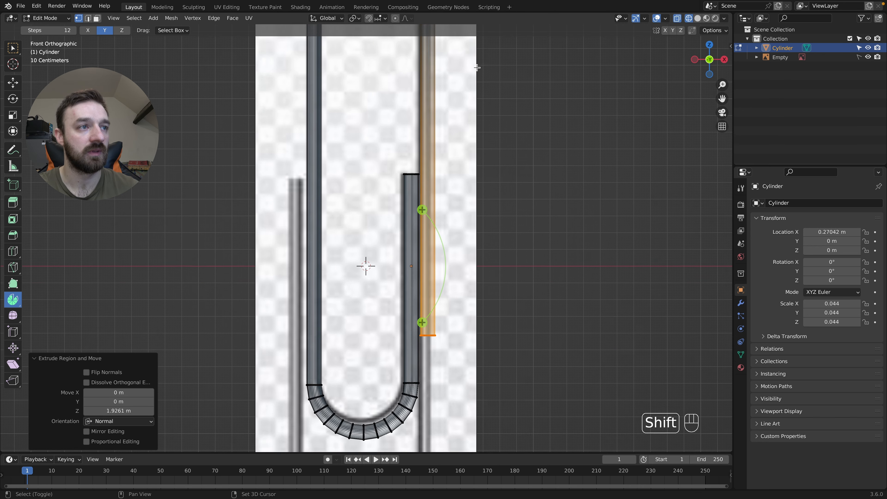
pyautogui.keyDown('shift'); pyautogui.scroll(-10, 477, 67); pyautogui.keyUp('shift')
pyautogui.press('g')
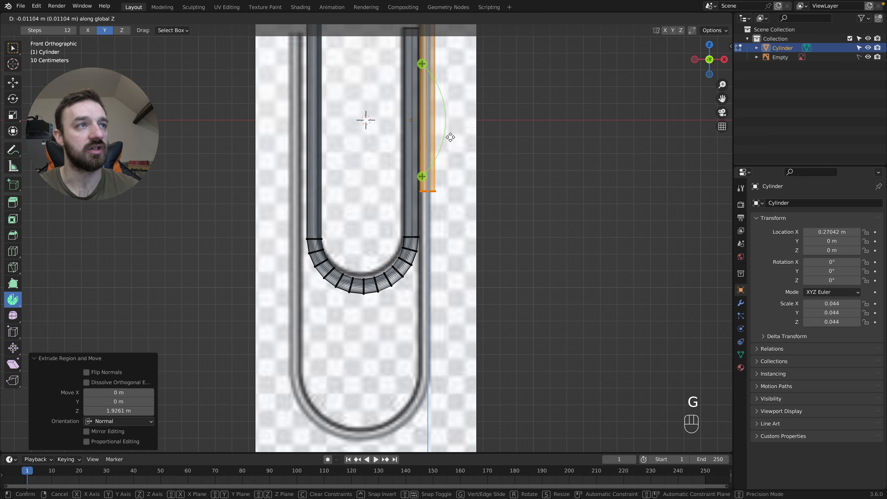
pyautogui.click(451, 299)
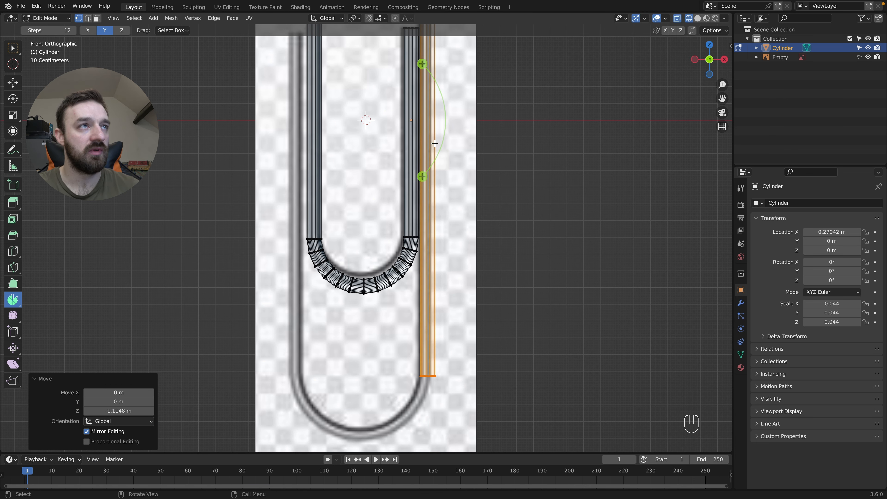
# Spin the outer wire's lower end around the Y axis in the -1 direction with 12 steps and a 180° angle.
pyautogui.moveTo(422, 177); pyautogui.dragTo(316, 120)
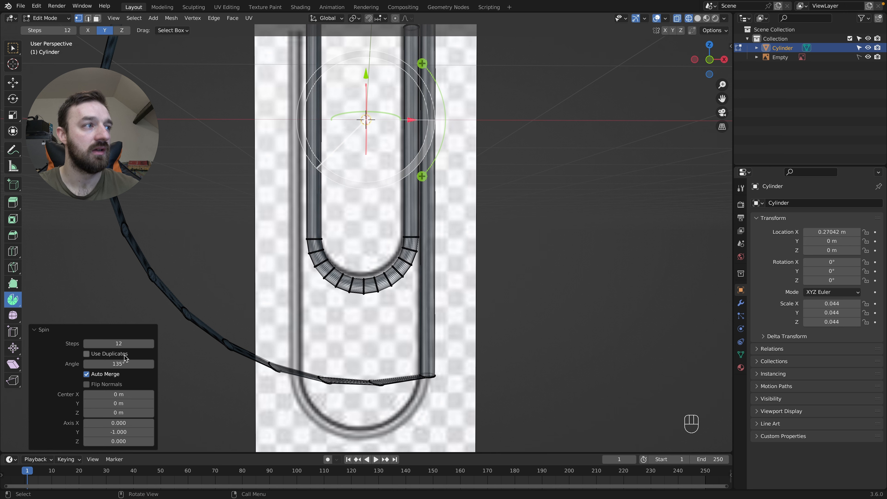
pyautogui.click(117, 363)
pyautogui.write('180')
pyautogui.press('Return')
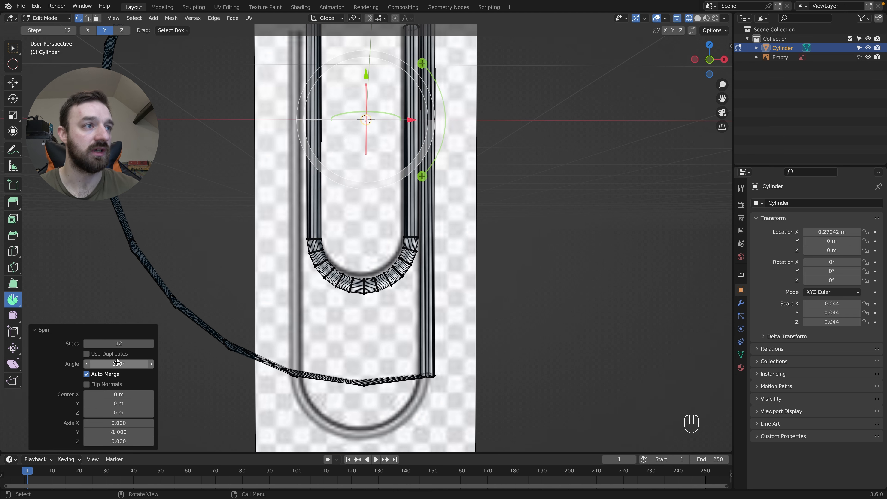
# Fit the outer lower bend to the reference in front view with spin center X about -0.028 m and Z -1.52 m.
pyautogui.moveTo(365, 74); pyautogui.dragTo(376, 328)
pyautogui.press('KP_1')
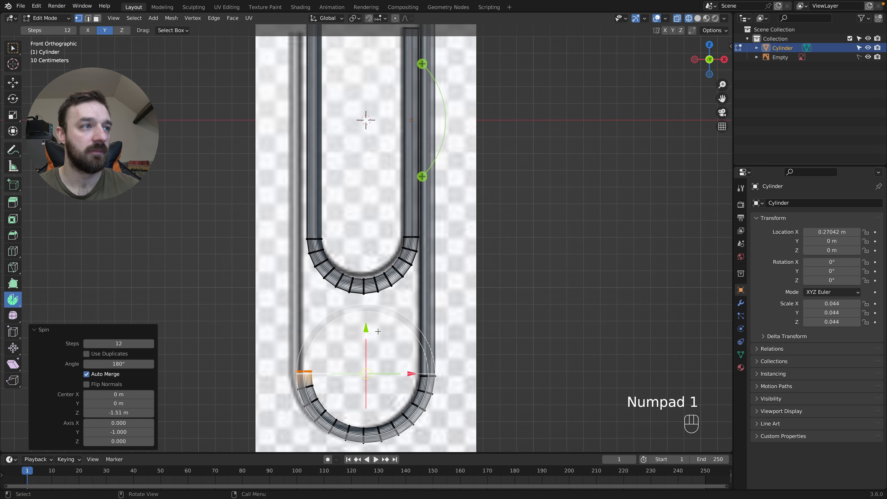
pyautogui.click(86, 412)
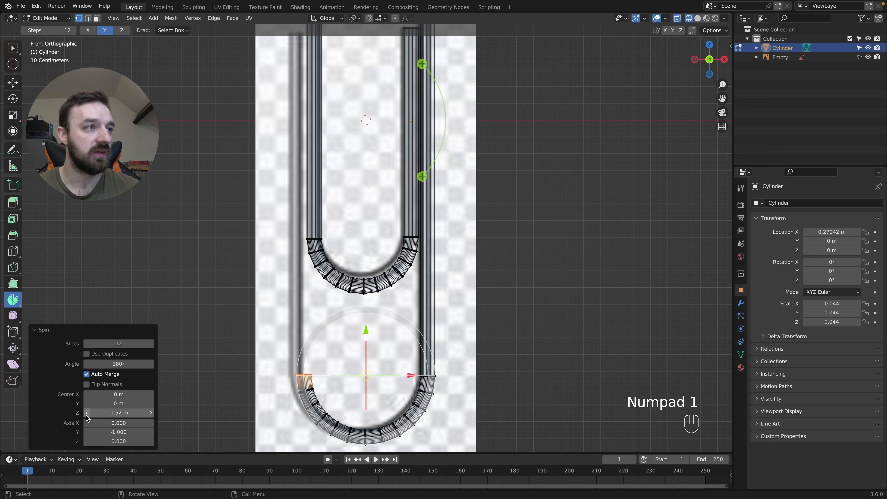
pyautogui.click(86, 412)
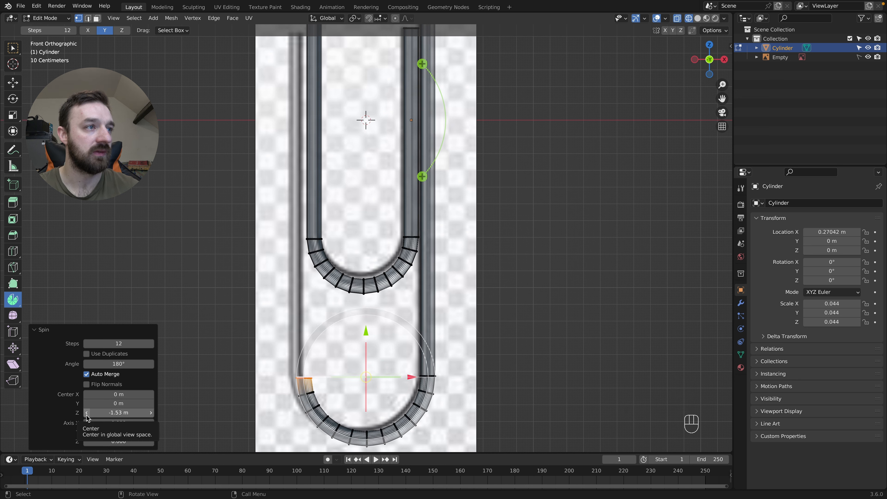
pyautogui.click(150, 413)
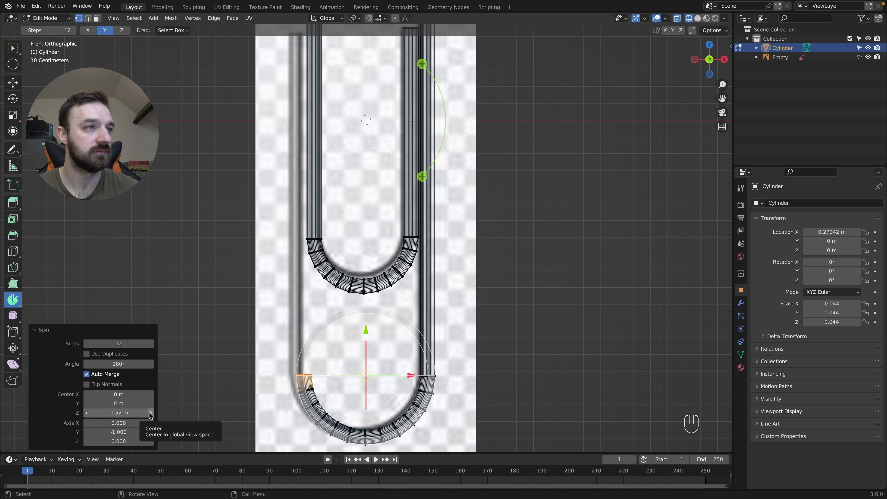
pyautogui.moveTo(412, 373); pyautogui.dragTo(406, 375)
# Extrude the outer bend's open end about 1.58 m upward, and raise it about 0.46 m along Z to the reference wire's tip.
pyautogui.press('e')
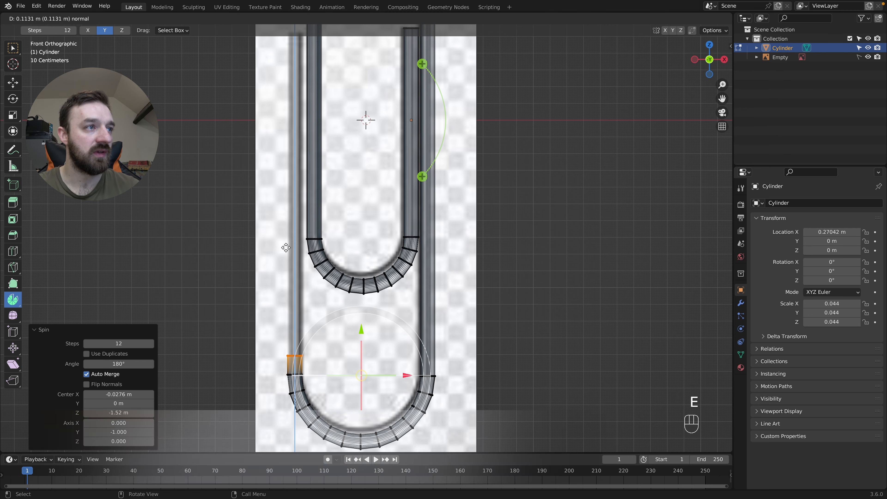
pyautogui.click(302, 52)
pyautogui.keyDown('shift'); pyautogui.scroll(14, 302, 52); pyautogui.keyUp('shift')
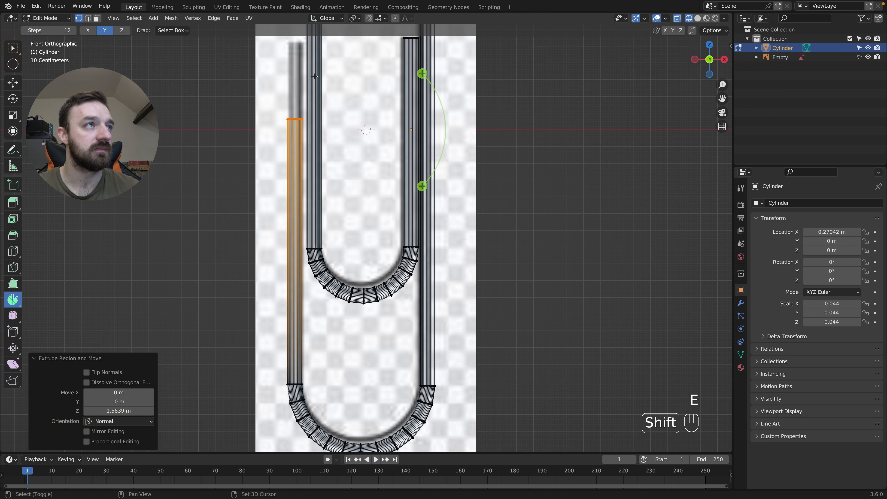
pyautogui.press('g')
pyautogui.press('z')
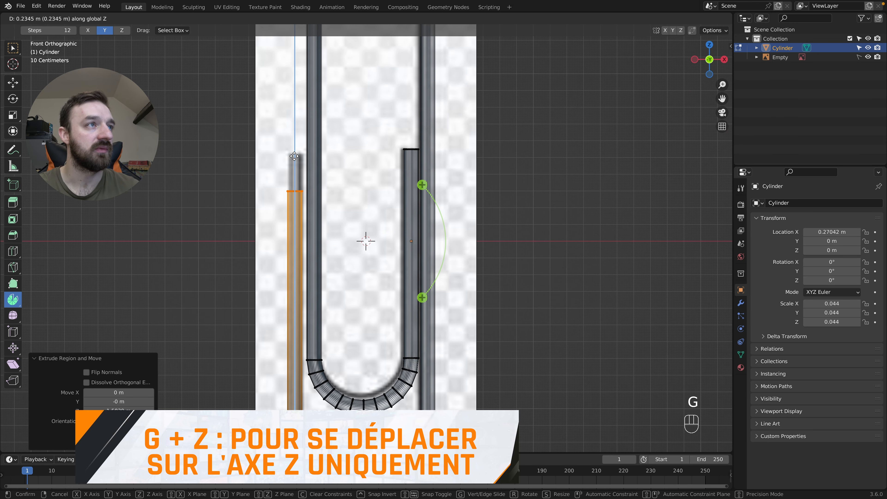
pyautogui.click(295, 128)
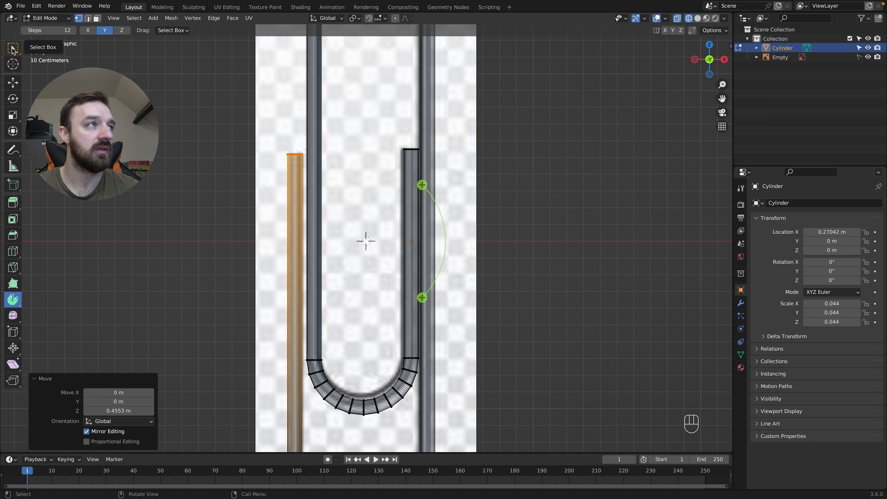
# Switch to the Select Box tool, view the model at an angle in solid shading, and enable face selection.
pyautogui.click(13, 50)
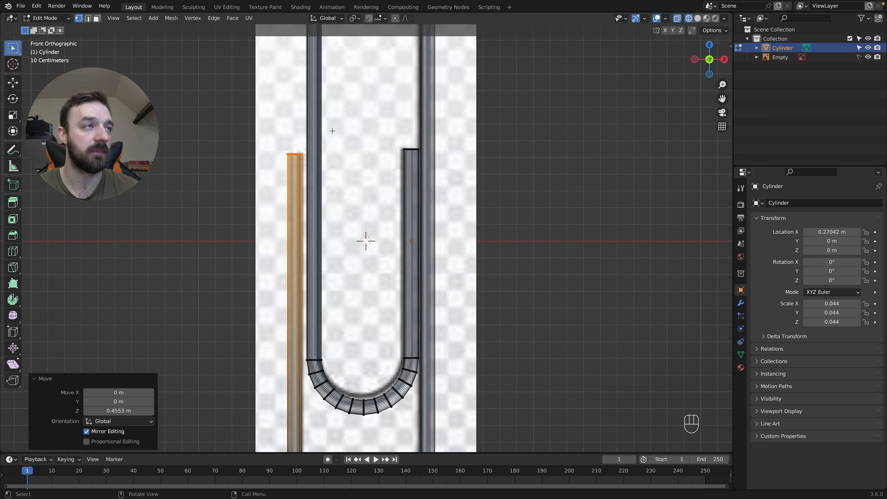
pyautogui.moveTo(327, 133)
pyautogui.mouseDown(button='middle')
pyautogui.moveTo(344, 137)
pyautogui.moveTo(326, 135)
pyautogui.mouseUp(button='middle')
pyautogui.press('z')
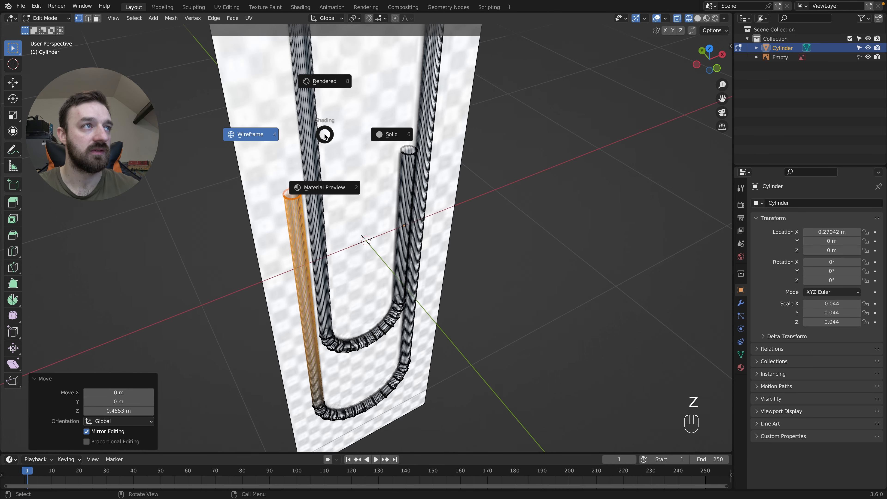
pyautogui.click(396, 136)
pyautogui.press('3')
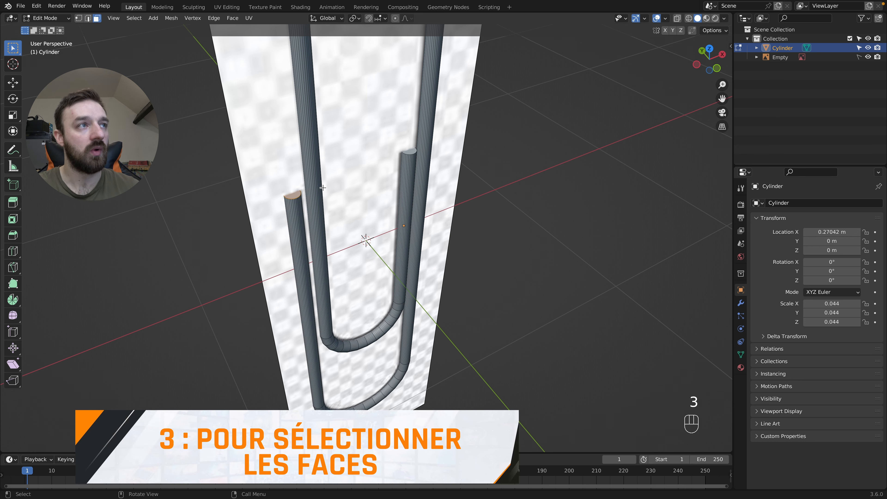
# Inset both end cap faces of the paperclip twice, with thicknesses of about 0.27 m and 0.36 m.
pyautogui.keyDown('shift'); pyautogui.click(409, 152); pyautogui.keyUp('shift')
pyautogui.keyDown('super'); pyautogui.scroll(2, 407, 153); pyautogui.keyUp('super')
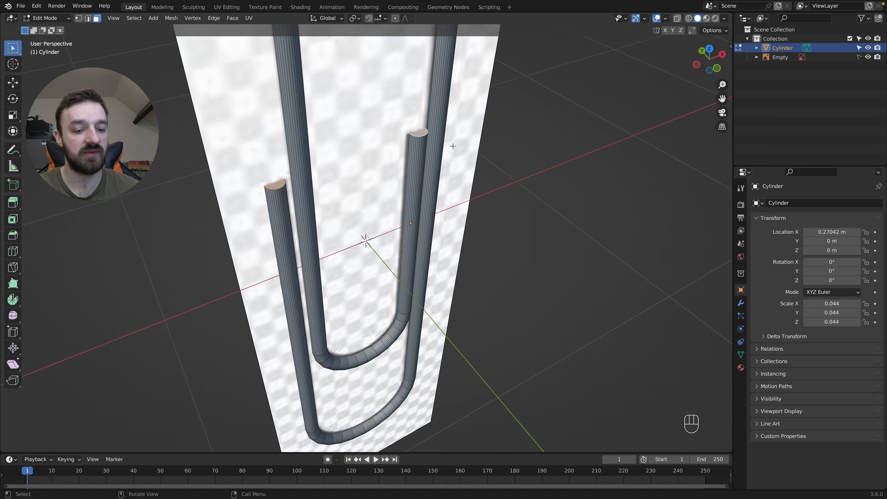
pyautogui.press('i')
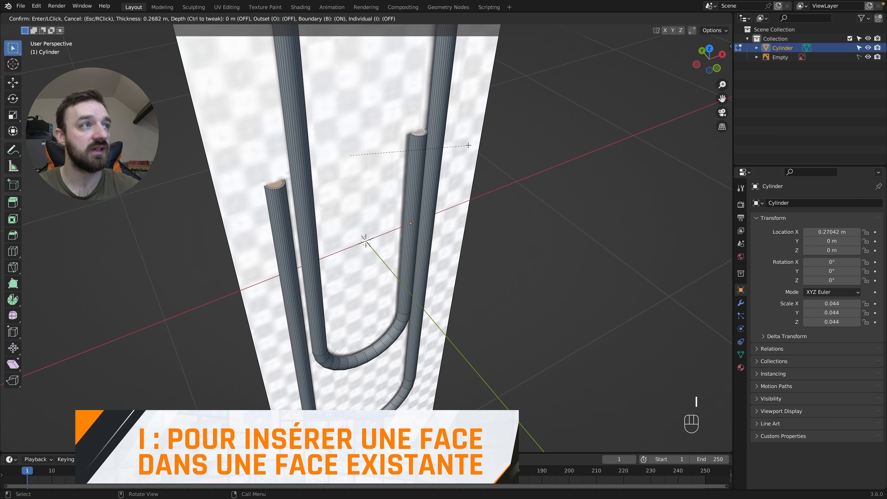
pyautogui.click(469, 145)
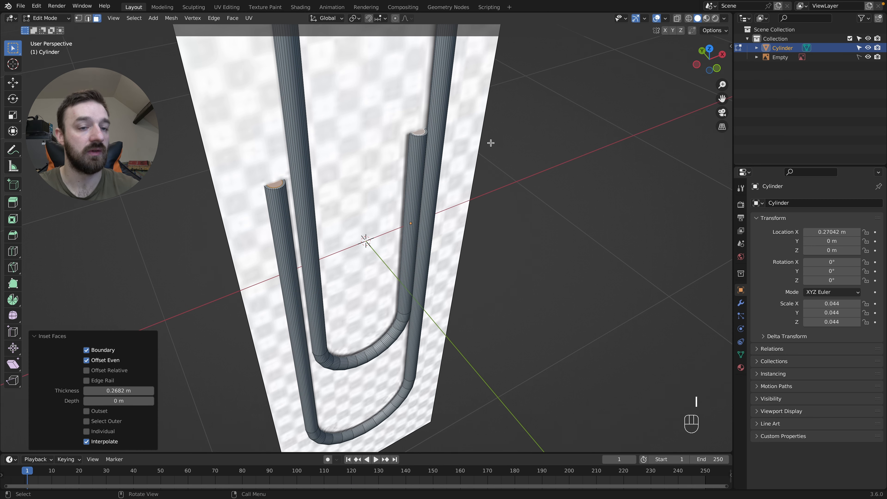
pyautogui.press('i')
pyautogui.click(506, 143)
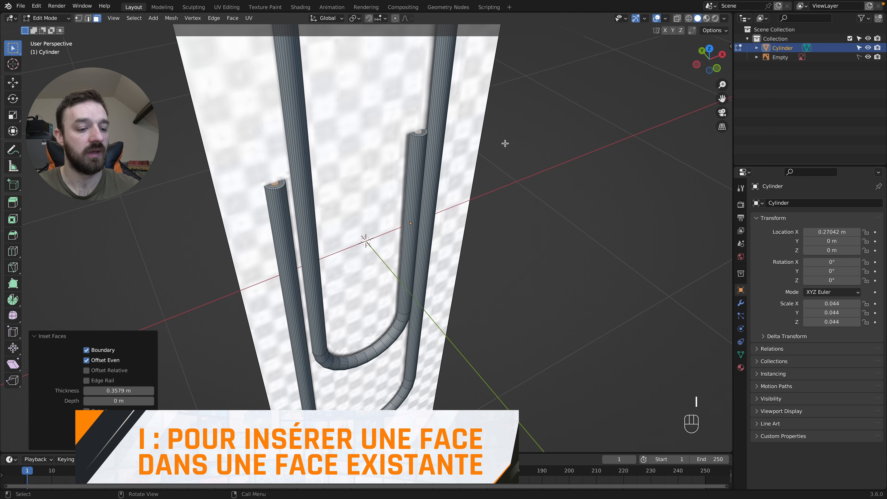
# Enable edge selection, hide the Empty reference image, and deselect the end cap faces.
pyautogui.press('2')
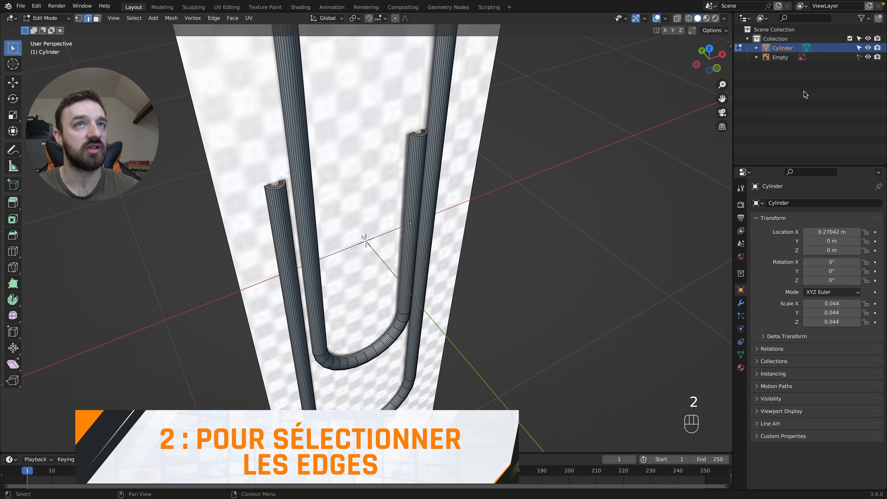
pyautogui.click(867, 57)
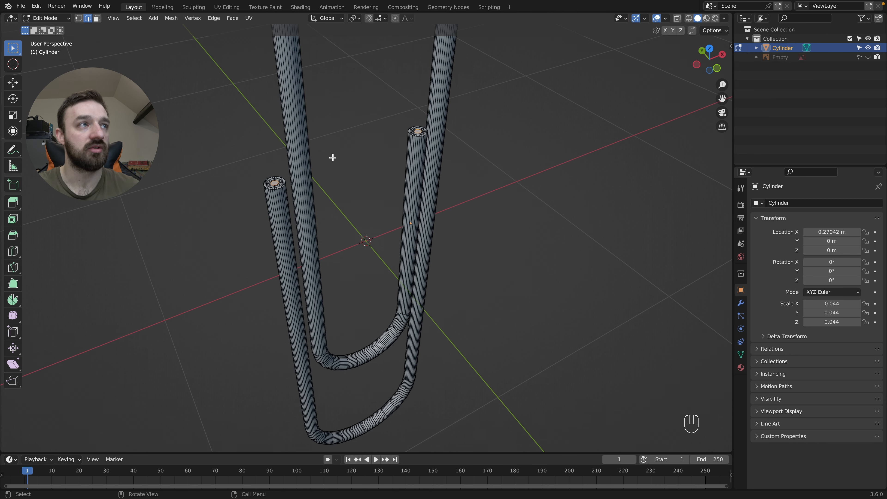
pyautogui.keyDown('super'); pyautogui.scroll(5, 271, 189); pyautogui.keyUp('super')
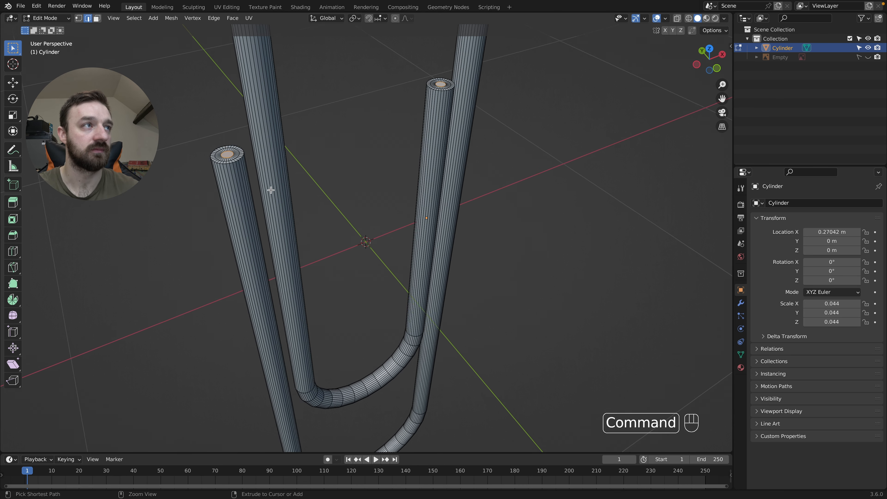
pyautogui.keyDown('shift'); pyautogui.scroll(3, 266, 185); pyautogui.keyUp('shift')
pyautogui.keyDown('shift'); pyautogui.scroll(3, 267, 184); pyautogui.keyUp('shift')
pyautogui.keyDown('super'); pyautogui.scroll(4, 297, 287); pyautogui.keyUp('super')
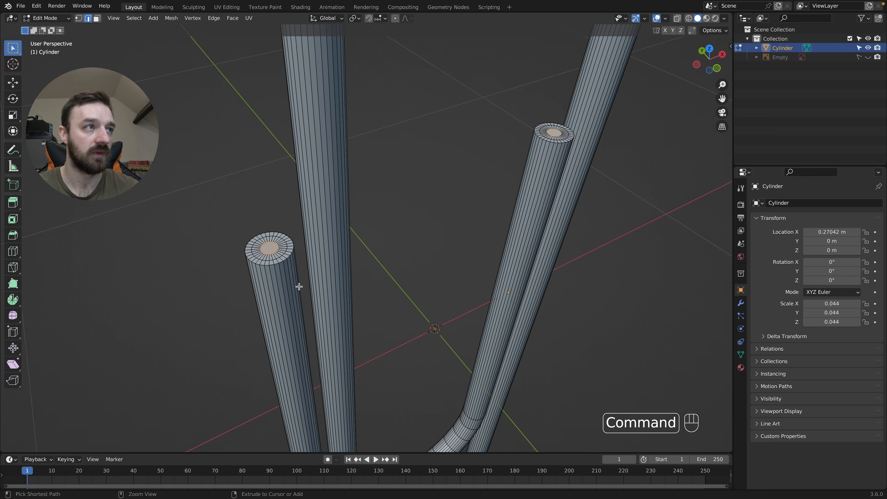
pyautogui.hotkey('alt', 'a')
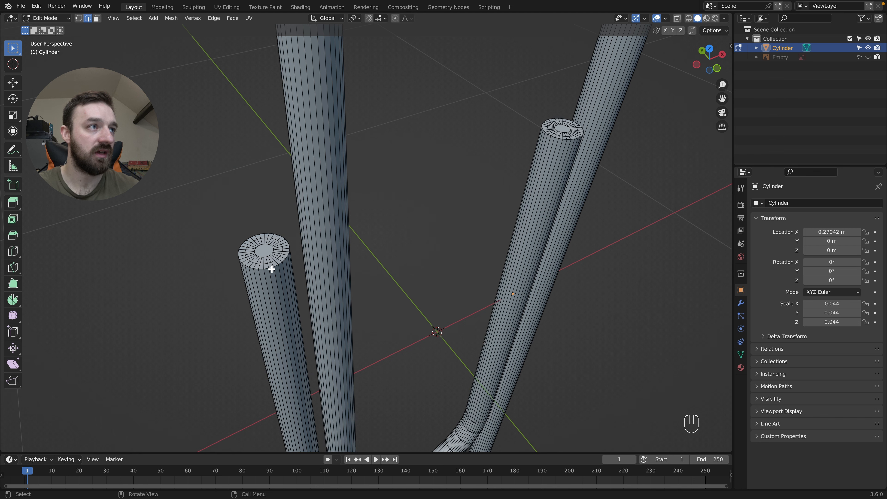
# Select the outer edge loop of the nearer wire end and bevel it about 0.057 m wide with 2 segments.
pyautogui.press('alt')
pyautogui.keyDown('alt'); pyautogui.click(278, 265); pyautogui.keyUp('alt')
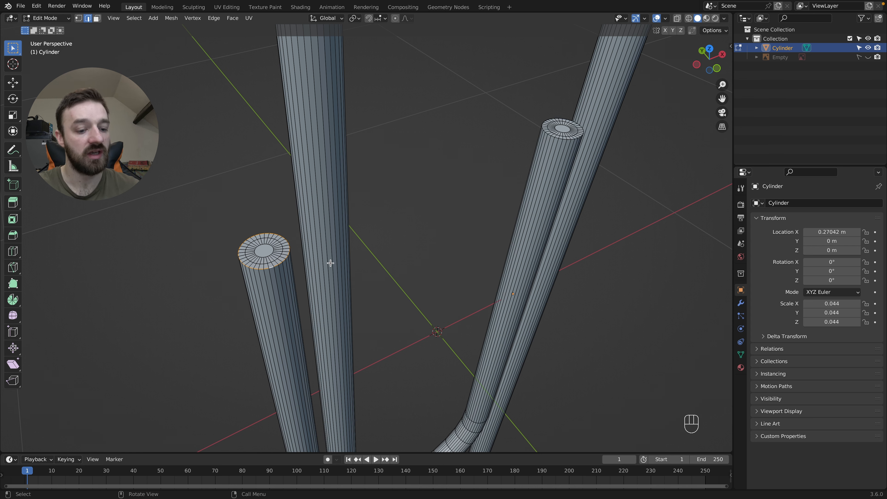
pyautogui.press('super+b')
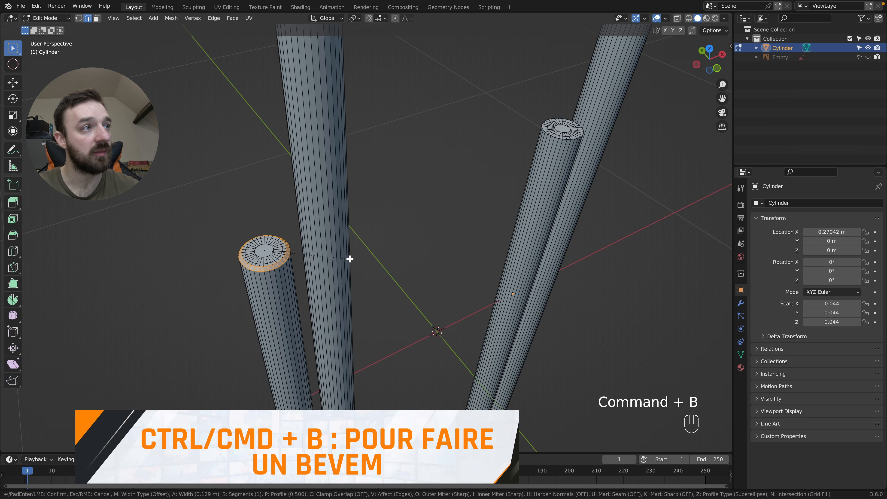
pyautogui.scroll(1, 350, 258)
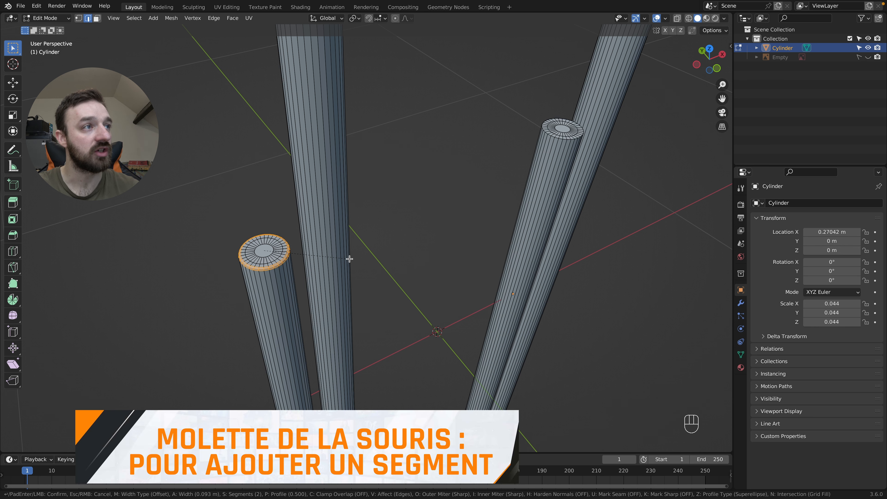
pyautogui.click(337, 260)
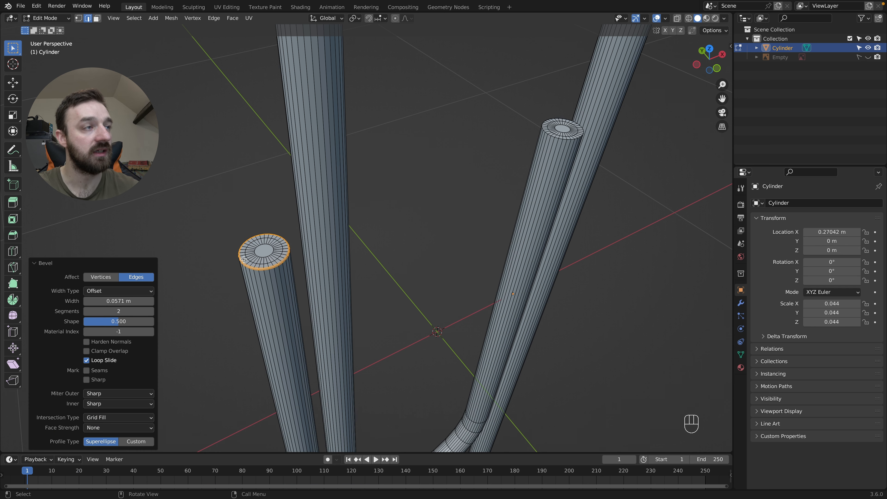
# Bevel the outer edge loop of the other wire end about 0.064 m wide with 2 segments.
pyautogui.click(561, 137)
pyautogui.keyDown('alt'); pyautogui.click(565, 139); pyautogui.keyUp('alt')
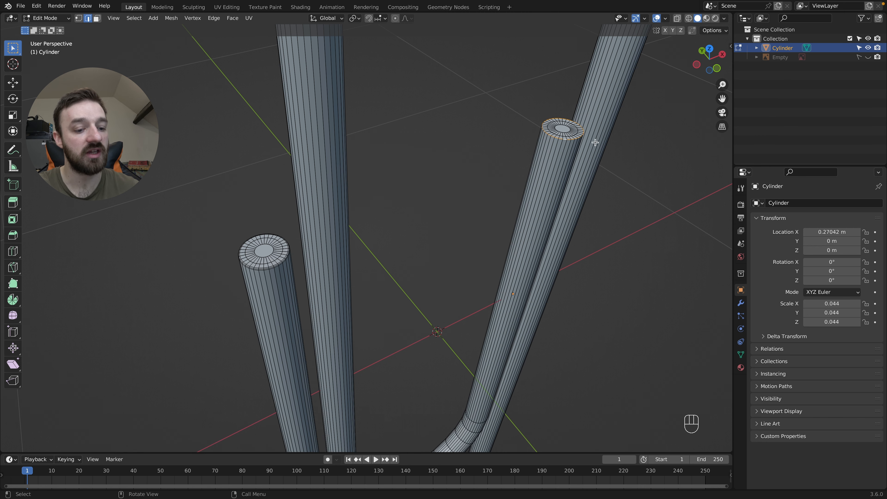
pyautogui.press('super+b')
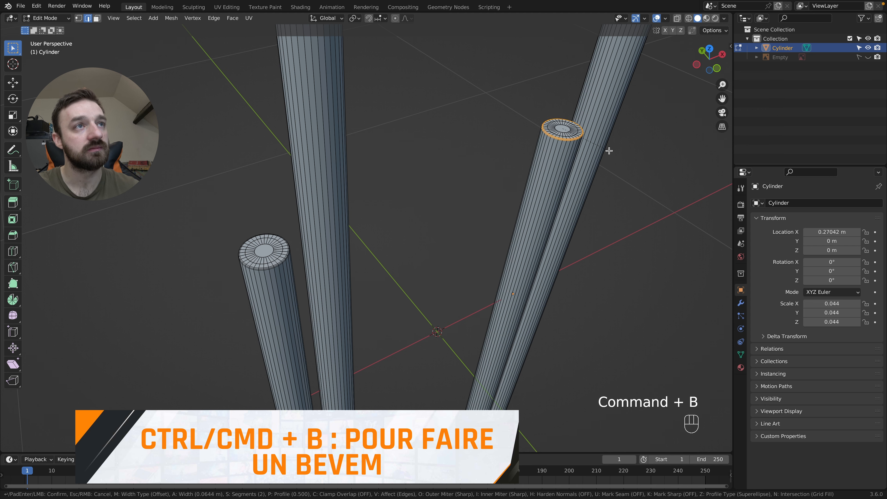
pyautogui.click(608, 151)
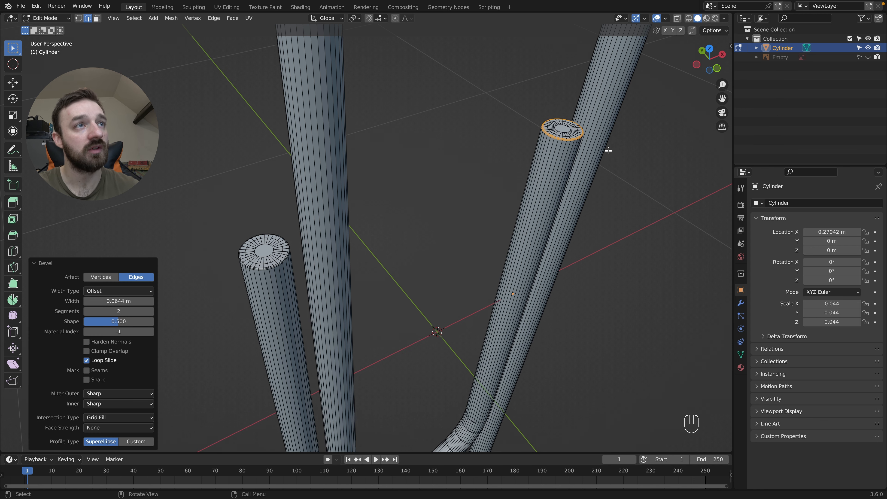
# Return to Object Mode and add a level 1 Subdivision Surface modifier to the paperclip.
pyautogui.press('Tab')
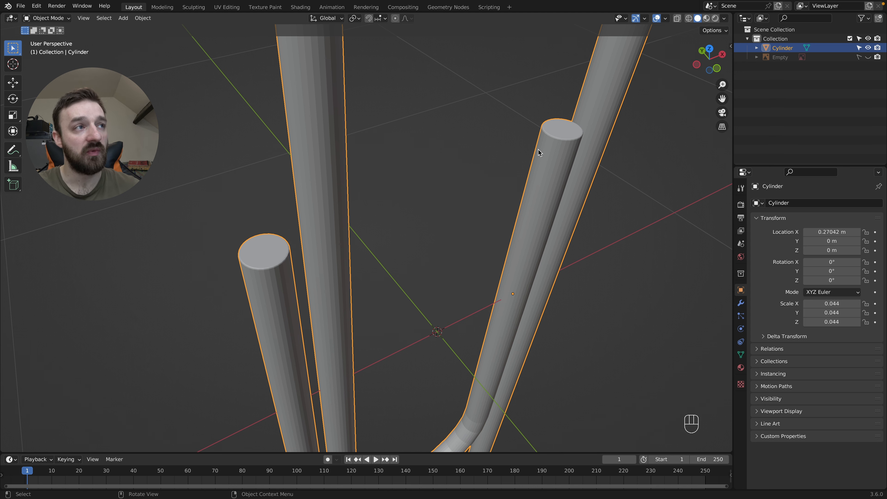
pyautogui.hotkey('ctrl', '1')
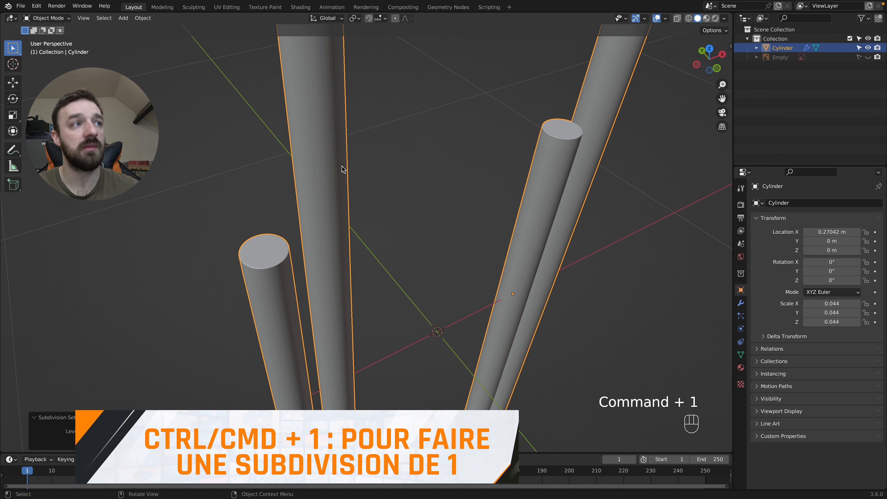